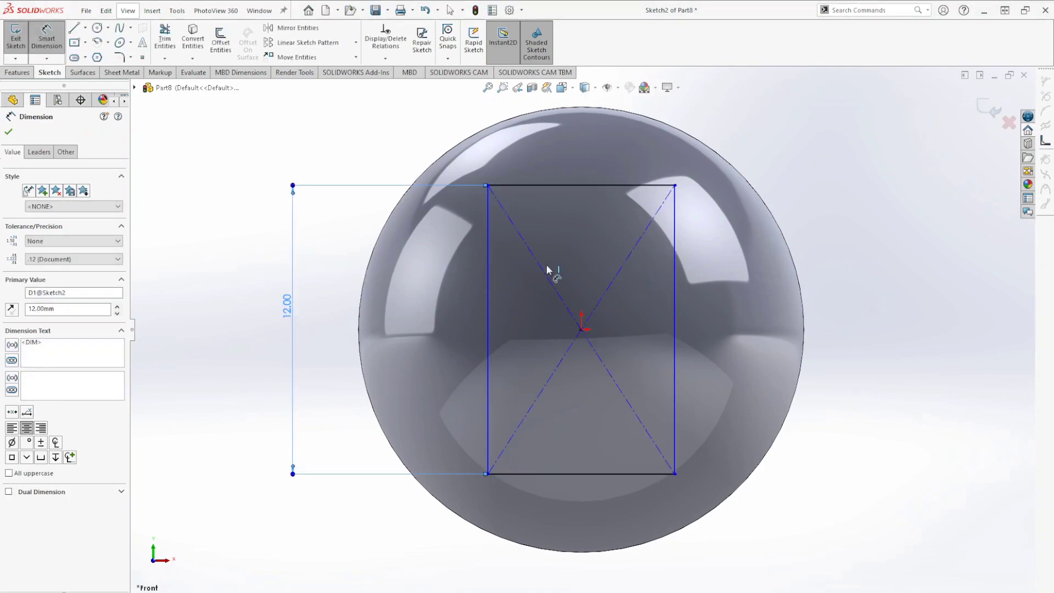
# Dimension the rectangle's horizontal edge to 12 mm
pyautogui.click(565, 190)
pyautogui.click(890, 149)
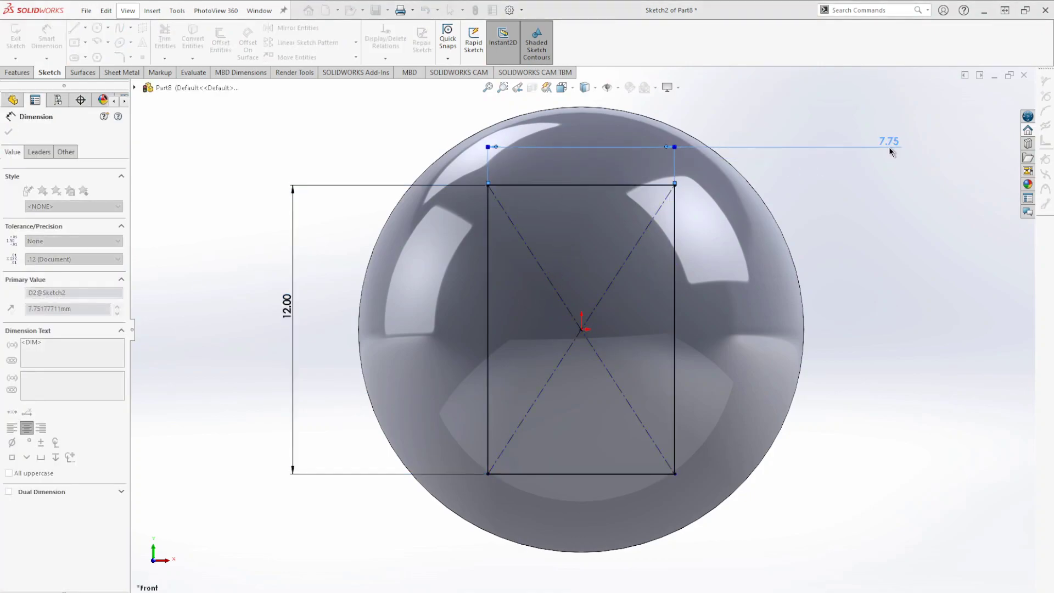
pyautogui.write('12')
pyautogui.press('Return')
# Cut away the sphere outside the square profile with an Extruded Cut set to Through All - Both and the side to cut flipped
pyautogui.click(18, 72)
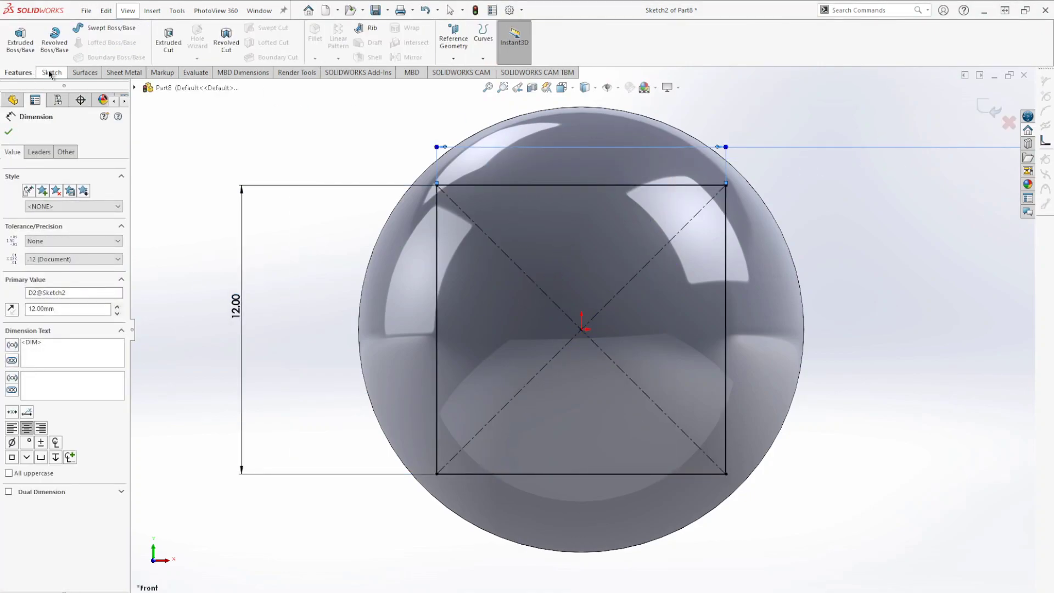
pyautogui.click(169, 44)
pyautogui.click(88, 207)
pyautogui.click(79, 229)
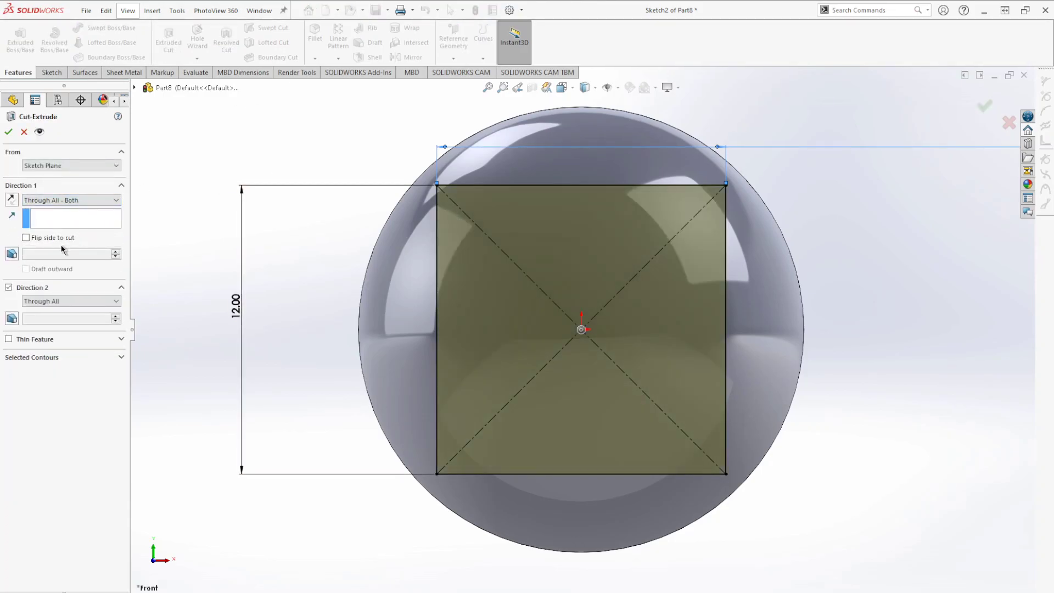
pyautogui.click(26, 237)
pyautogui.click(8, 132)
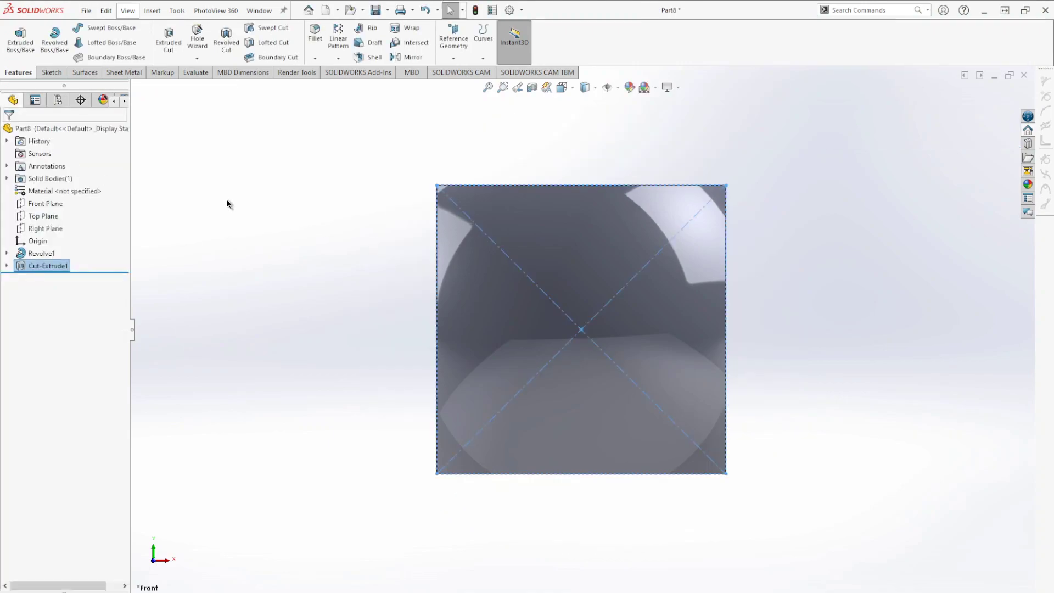
# Sketch a center rectangle about 7.1 mm wide and 5.9 mm high from the origin on the Top Plane
pyautogui.scroll(3, 384, 252)
pyautogui.moveTo(384, 251); pyautogui.dragTo(435, 424, button='middle')
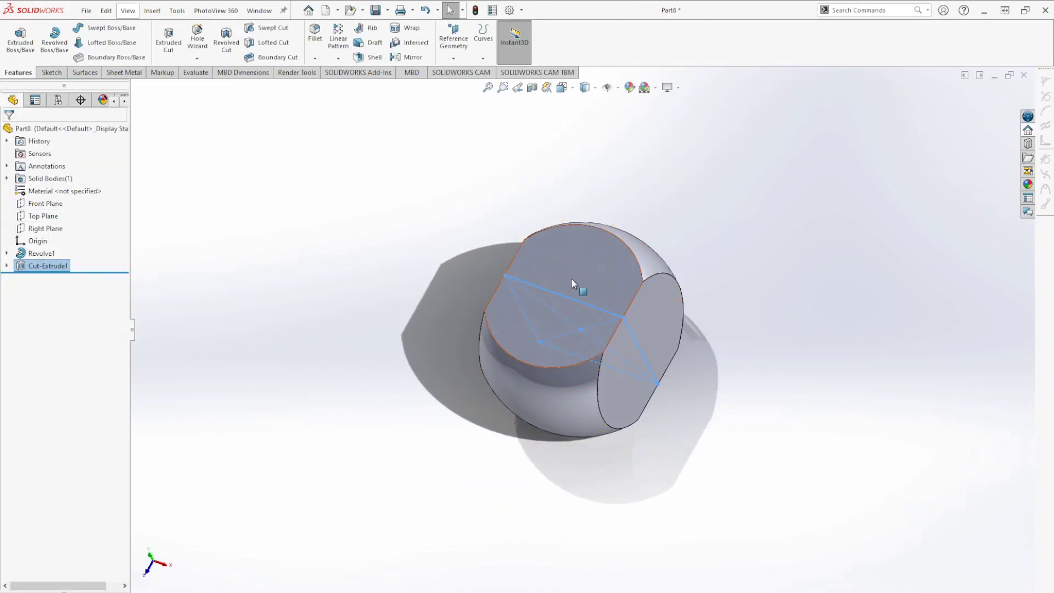
pyautogui.click(46, 217)
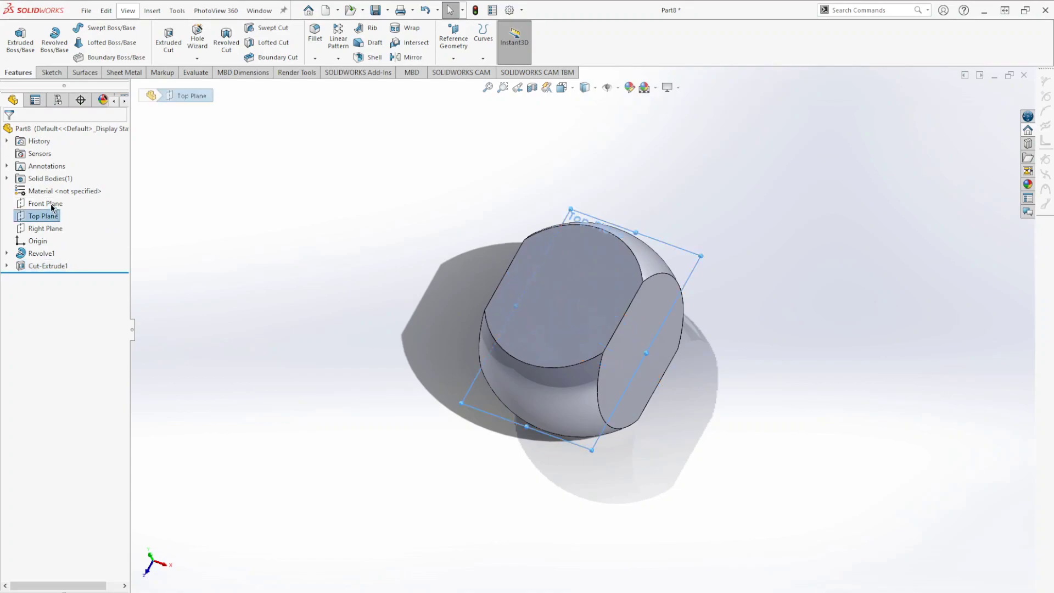
pyautogui.click(53, 208)
pyautogui.click(54, 278)
pyautogui.hotkey('ctrl', '8')
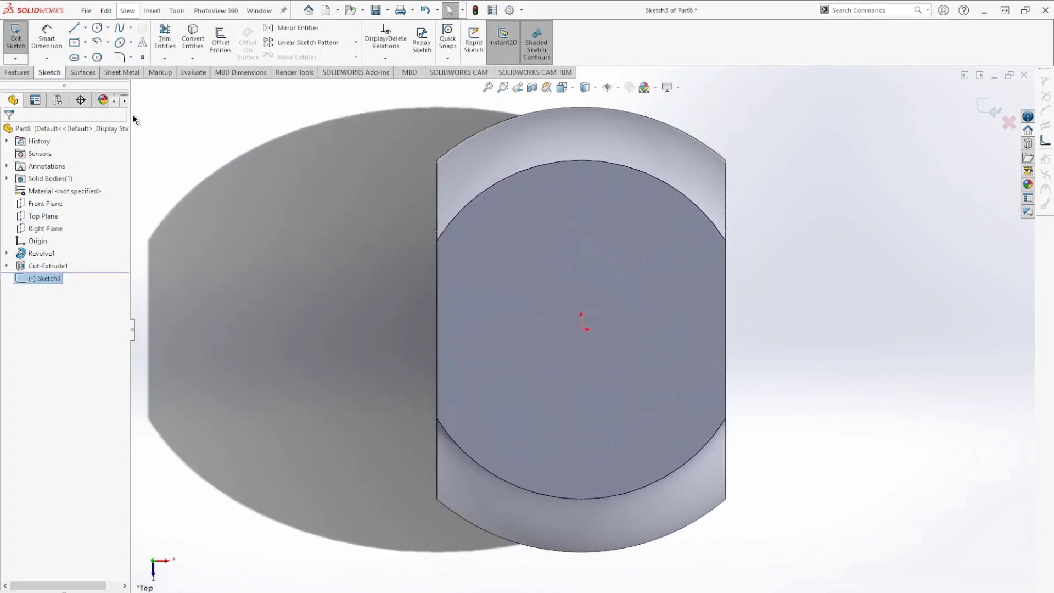
pyautogui.click(74, 43)
pyautogui.click(581, 329)
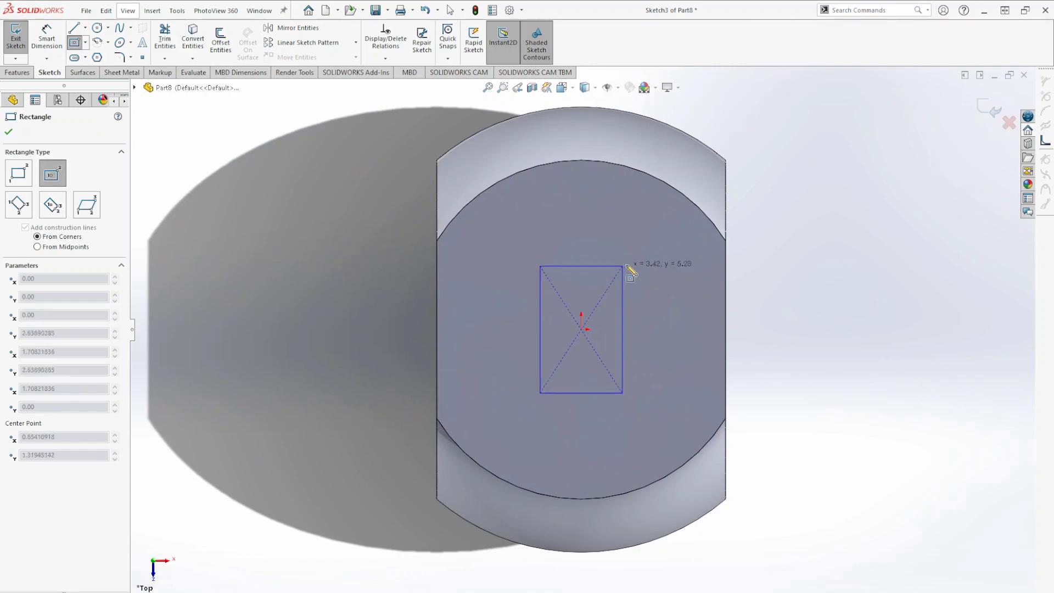
pyautogui.click(666, 258)
# Dimension the Top Plane rectangle's height and width to 12 mm each
pyautogui.click(46, 33)
pyautogui.click(495, 307)
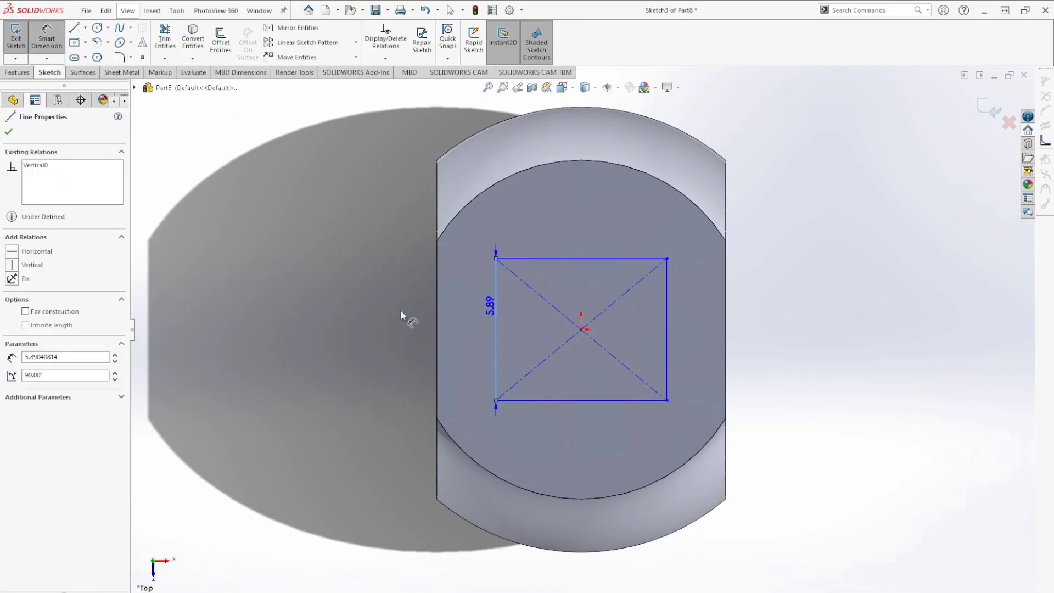
pyautogui.click(363, 320)
pyautogui.write('12')
pyautogui.press('Return')
pyautogui.click(569, 185)
pyautogui.click(849, 159)
pyautogui.write('12')
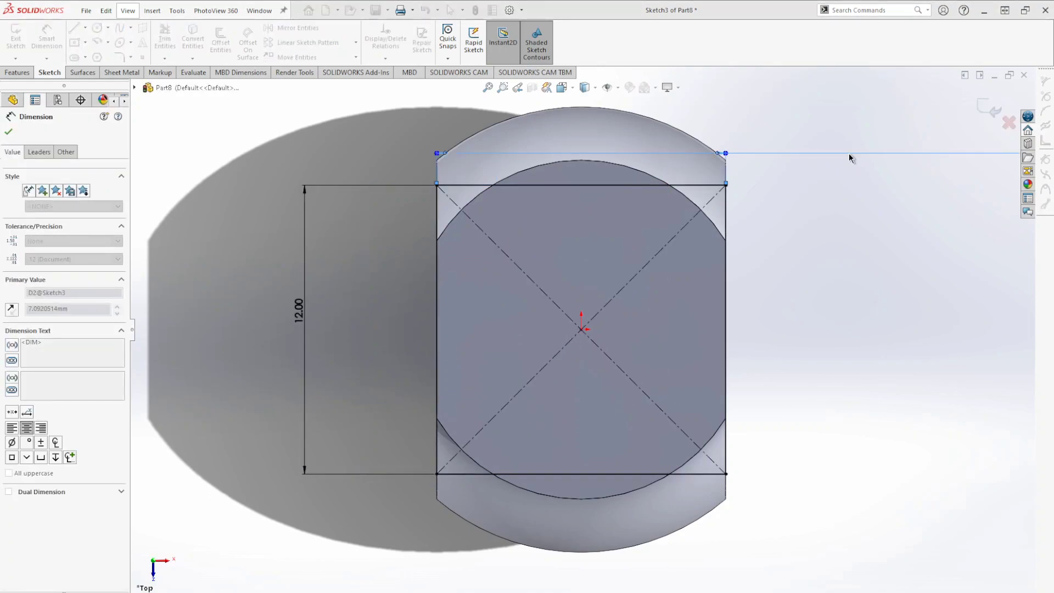
pyautogui.press('Return')
# Cut away the material outside the Top Plane square, using Through All - Both with the side to cut flipped
pyautogui.click(23, 73)
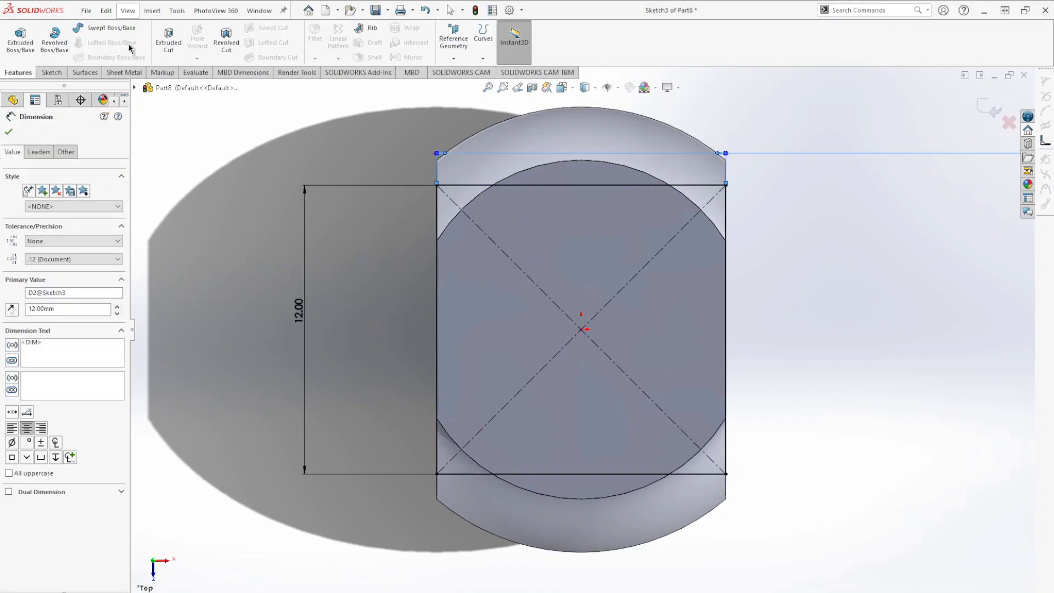
pyautogui.click(165, 46)
pyautogui.click(26, 255)
pyautogui.click(55, 227)
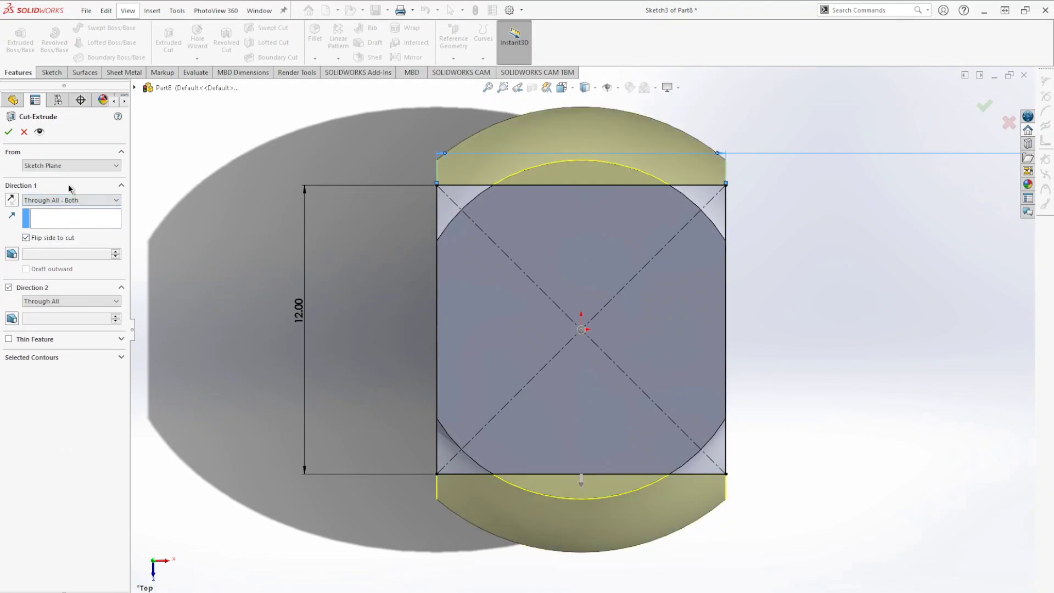
pyautogui.click(9, 132)
# Fillet all edges of the die body with a symmetric 0.2 mm radius
pyautogui.moveTo(307, 340); pyautogui.dragTo(508, 365, button='middle')
pyautogui.click(314, 34)
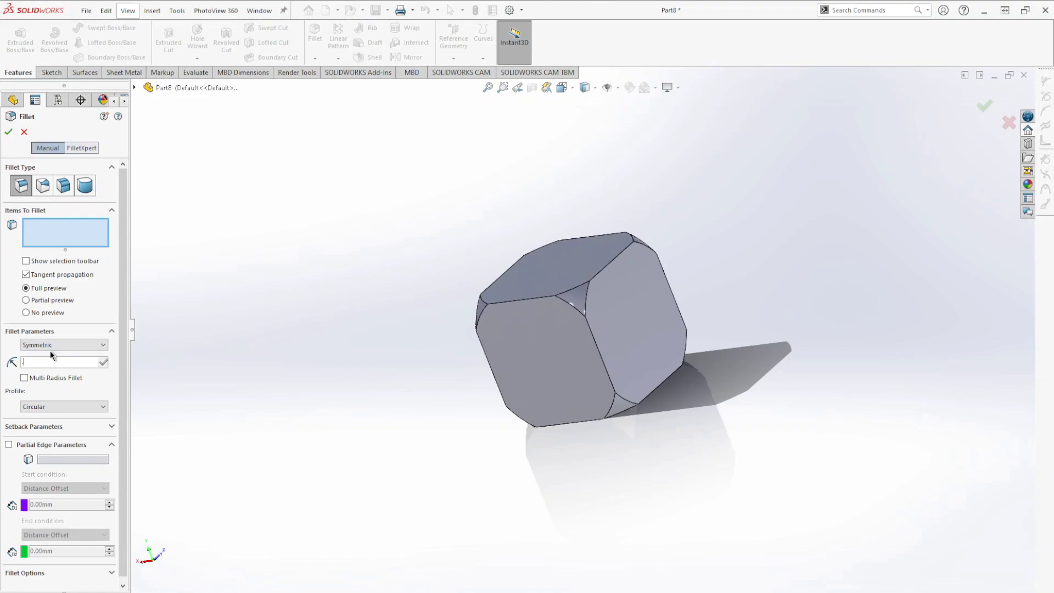
pyautogui.write('0.2')
pyautogui.press('Return')
pyautogui.moveTo(718, 442); pyautogui.dragTo(714, 439)
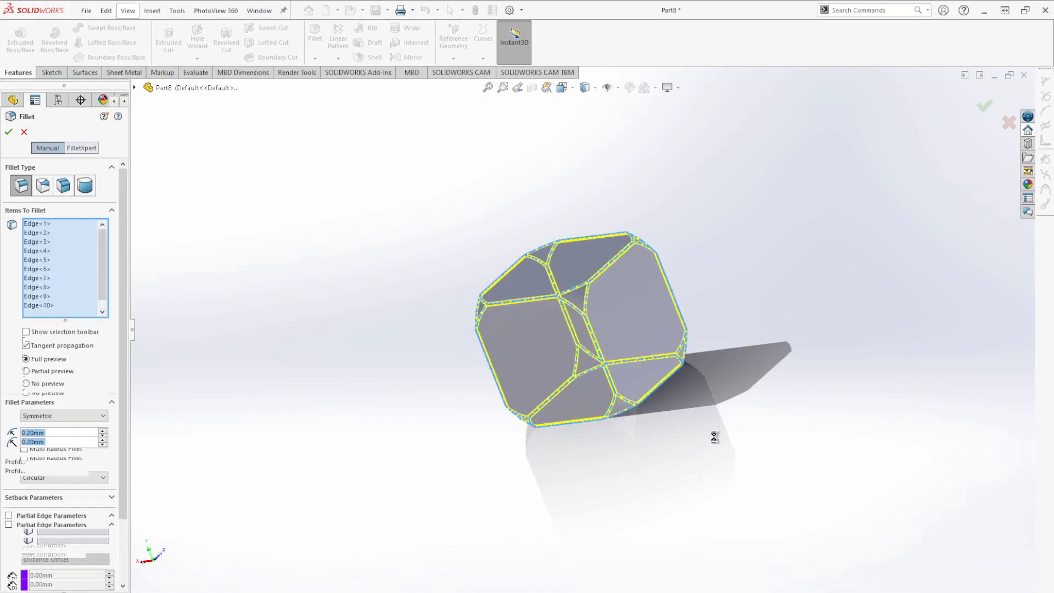
pyautogui.moveTo(496, 431); pyautogui.dragTo(494, 365, button='middle')
pyautogui.click(987, 108)
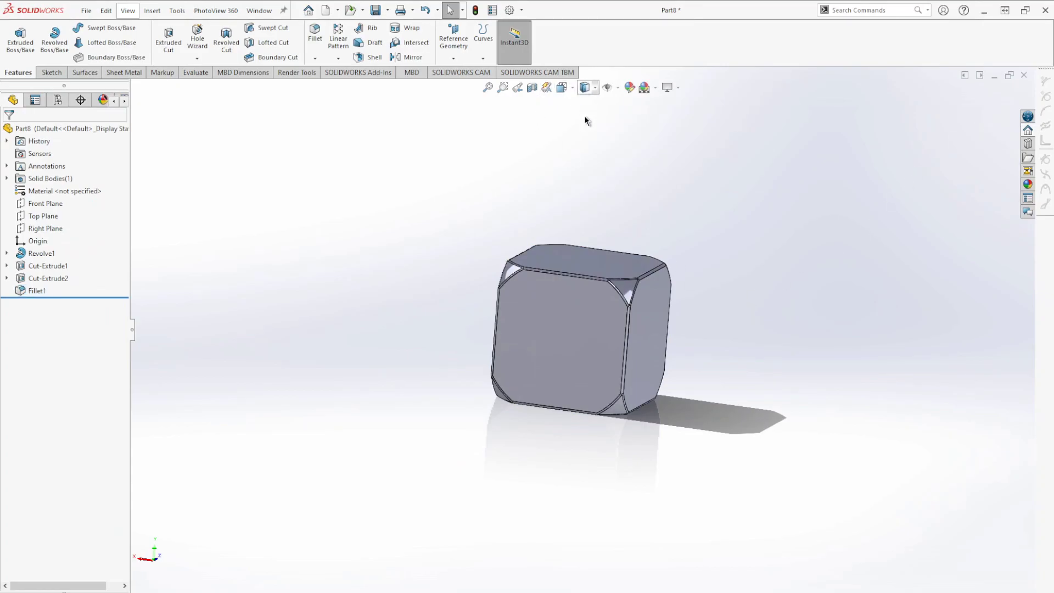
# Sketch a circle about 2.69 mm in diameter, centred on the origin, on the die's front face
pyautogui.moveTo(683, 311); pyautogui.dragTo(562, 326, button='middle')
pyautogui.scroll(-5, 570, 305)
pyautogui.scroll(10, 577, 299)
pyautogui.scroll(4, 474, 329)
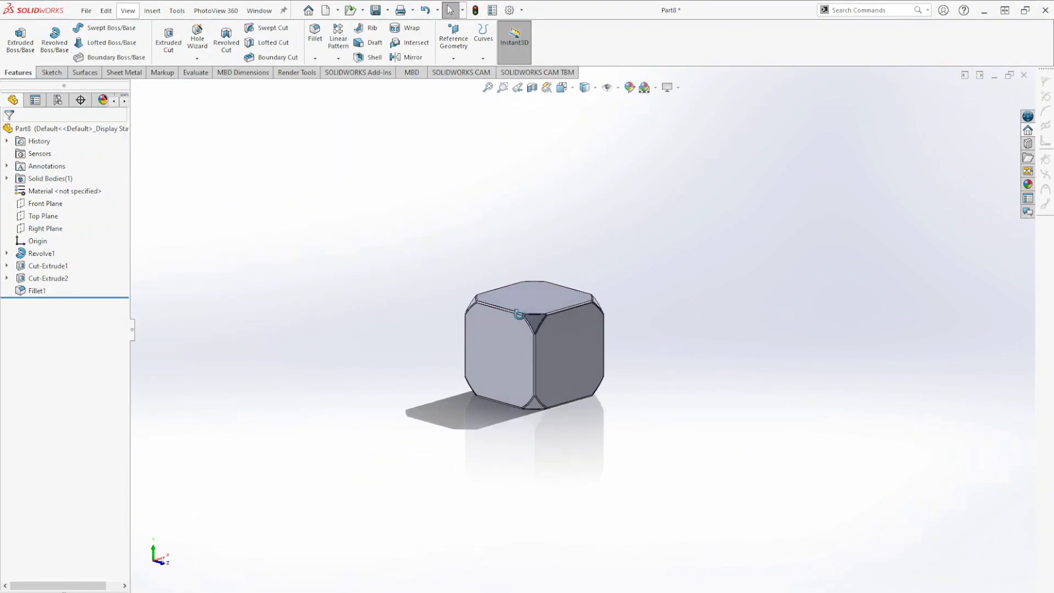
pyautogui.click(562, 88)
pyautogui.click(618, 112)
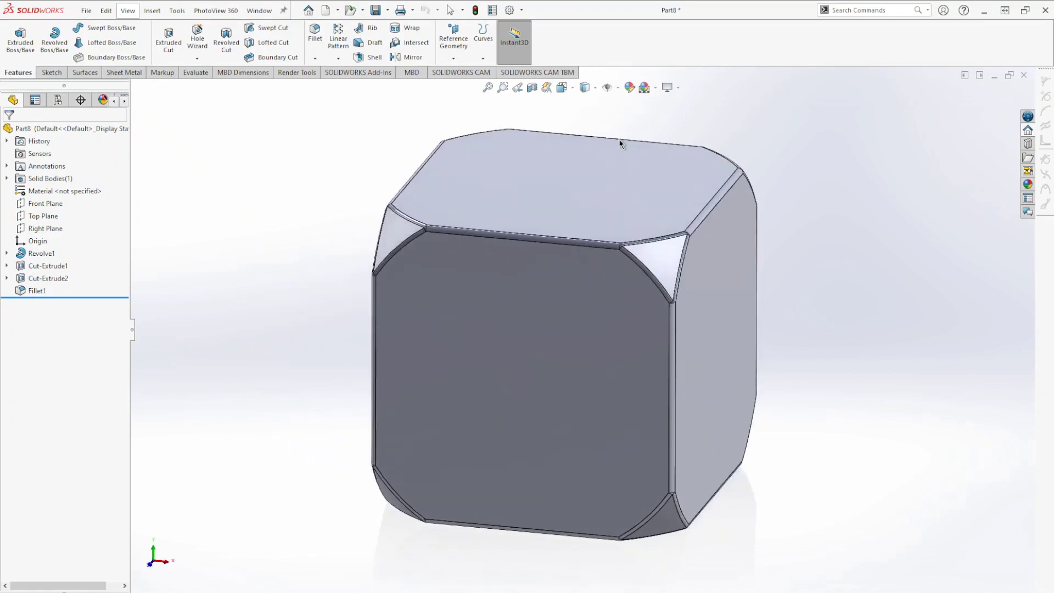
pyautogui.click(566, 360)
pyautogui.click(617, 328)
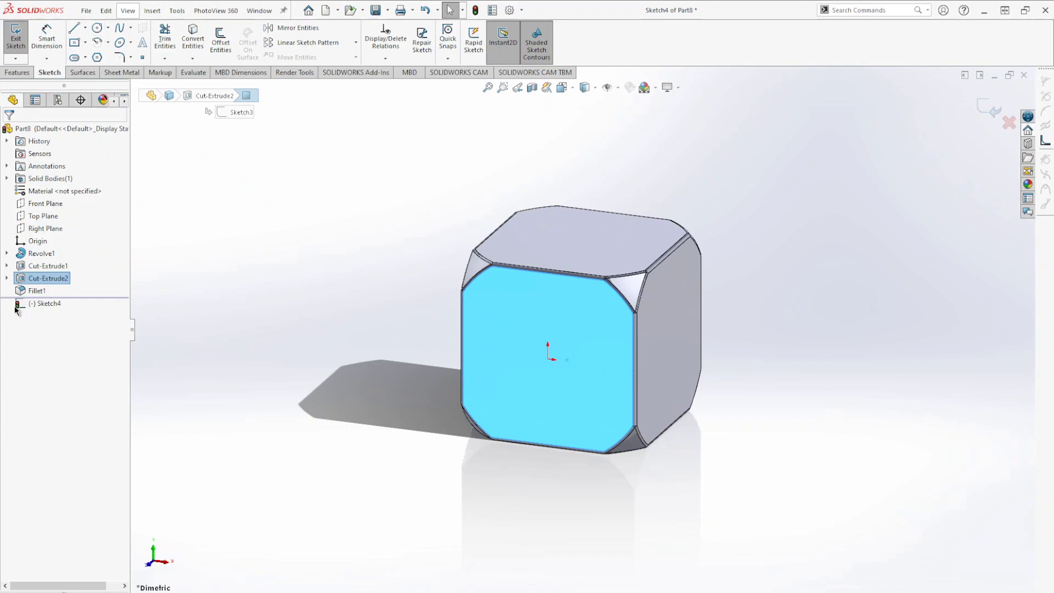
pyautogui.click(49, 304)
pyautogui.hotkey('ctrl', '8')
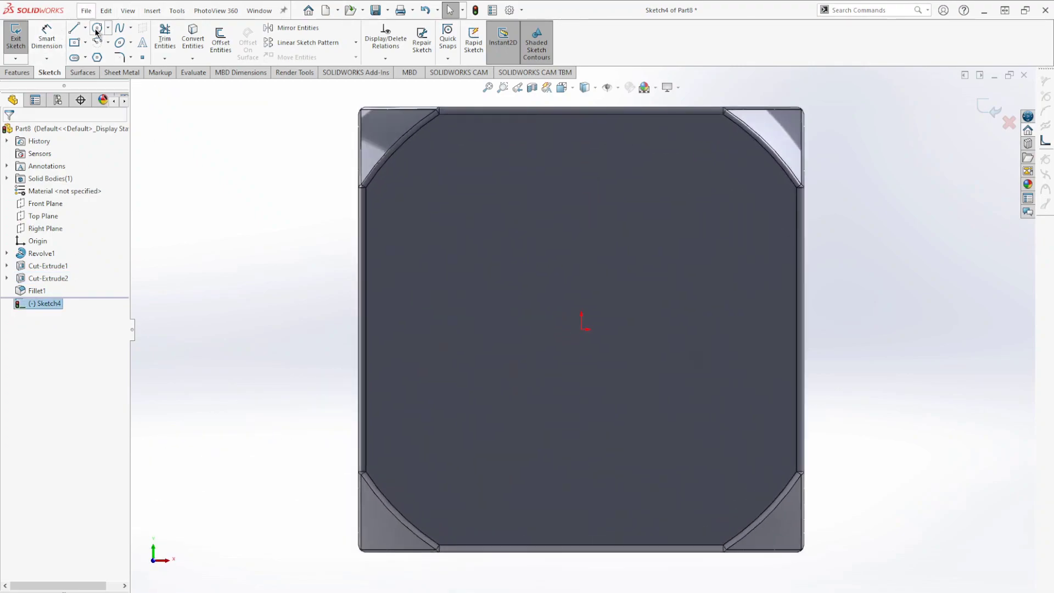
pyautogui.click(96, 28)
pyautogui.click(581, 329)
pyautogui.click(624, 305)
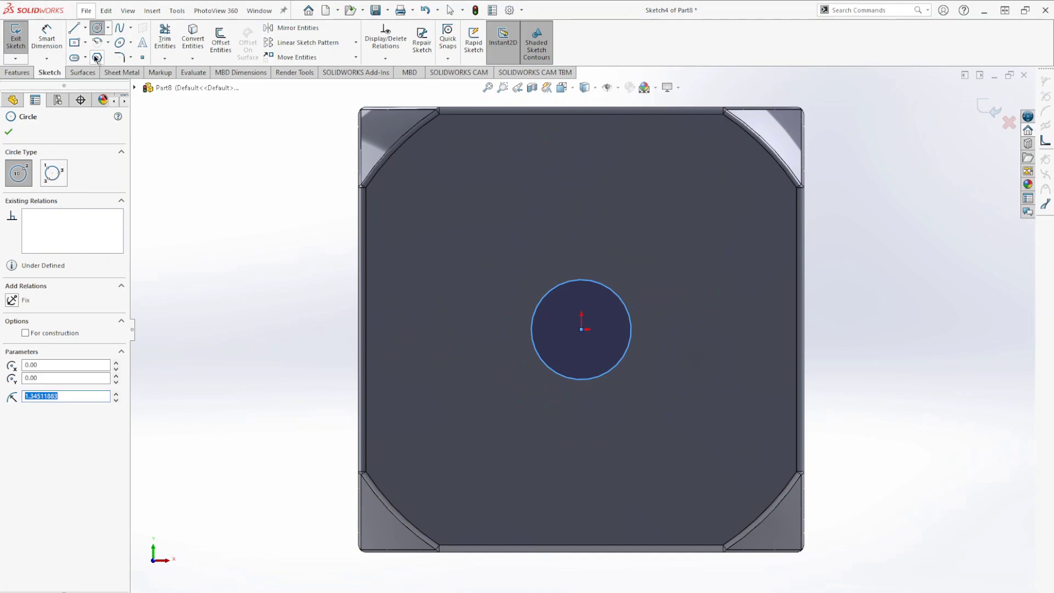
# Dimension the front-face circle's diameter to 2.5 mm
pyautogui.click(60, 33)
pyautogui.click(531, 333)
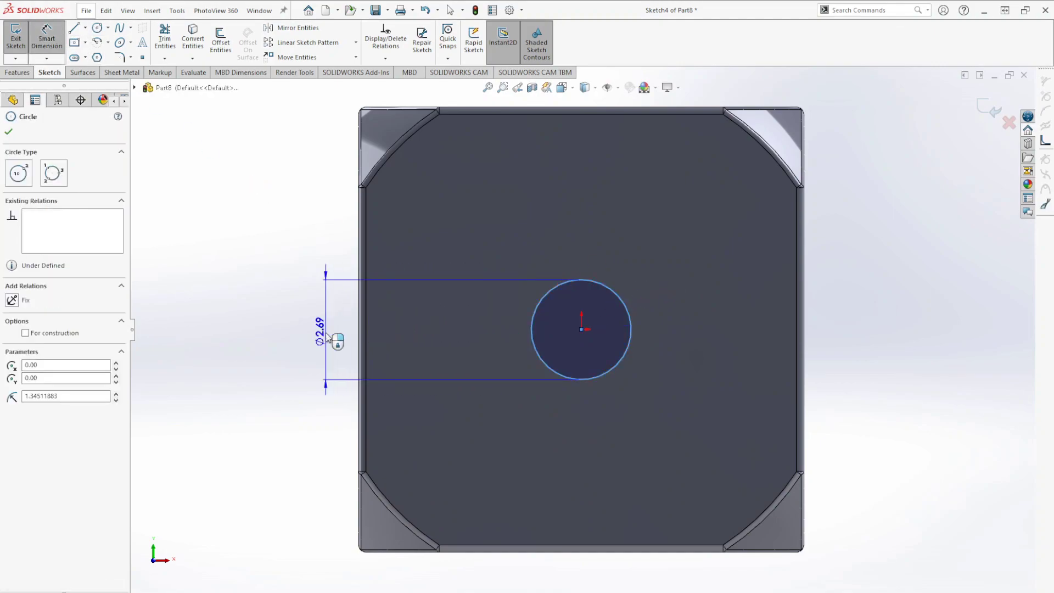
pyautogui.click(327, 335)
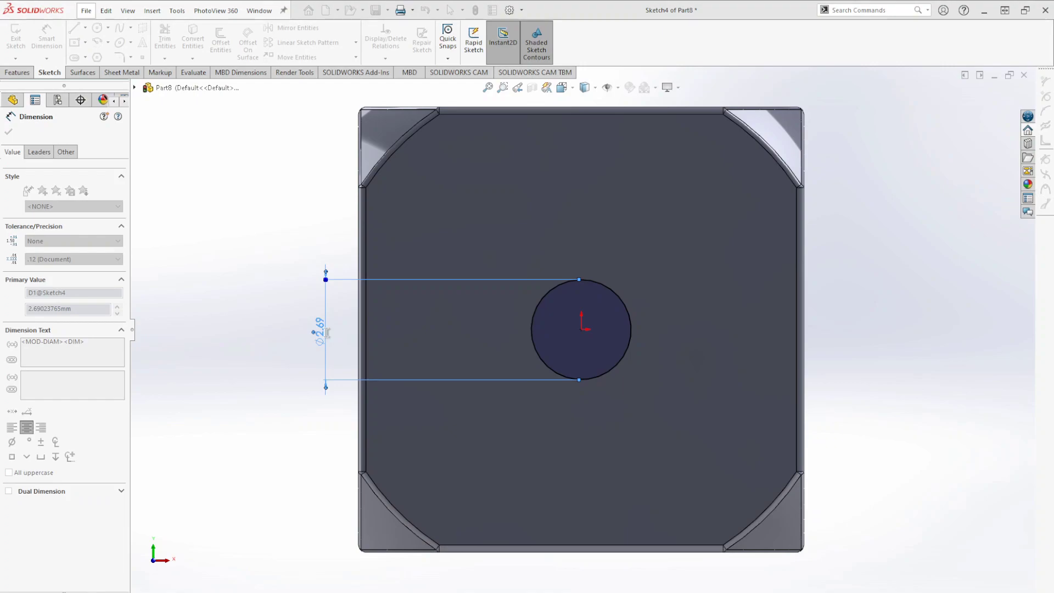
pyautogui.write('2.5')
pyautogui.press('Return')
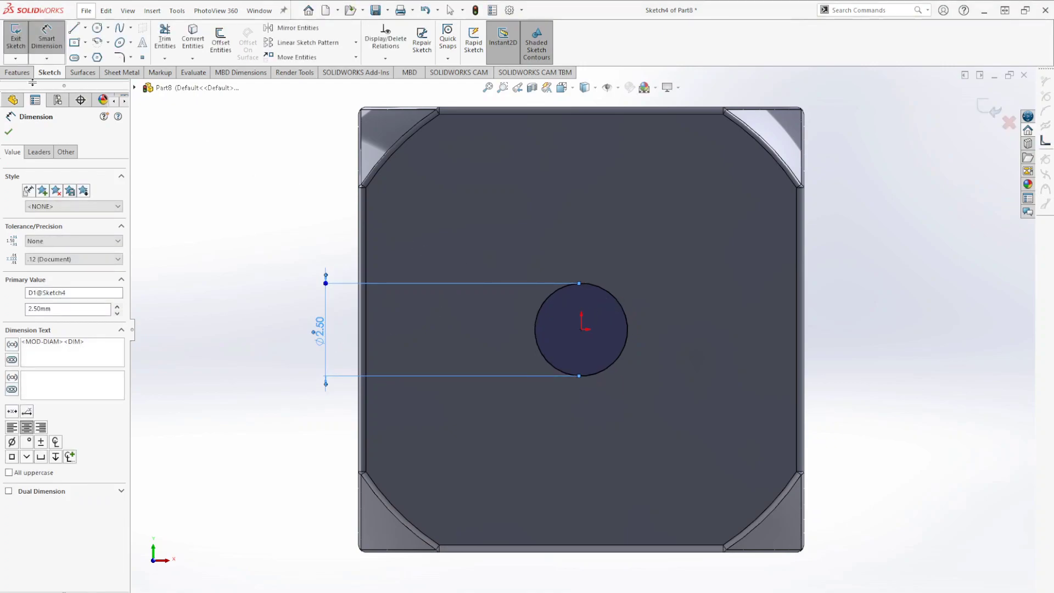
# Cut the circle into the front face as a blind pip 0.5 mm deep
pyautogui.click(18, 72)
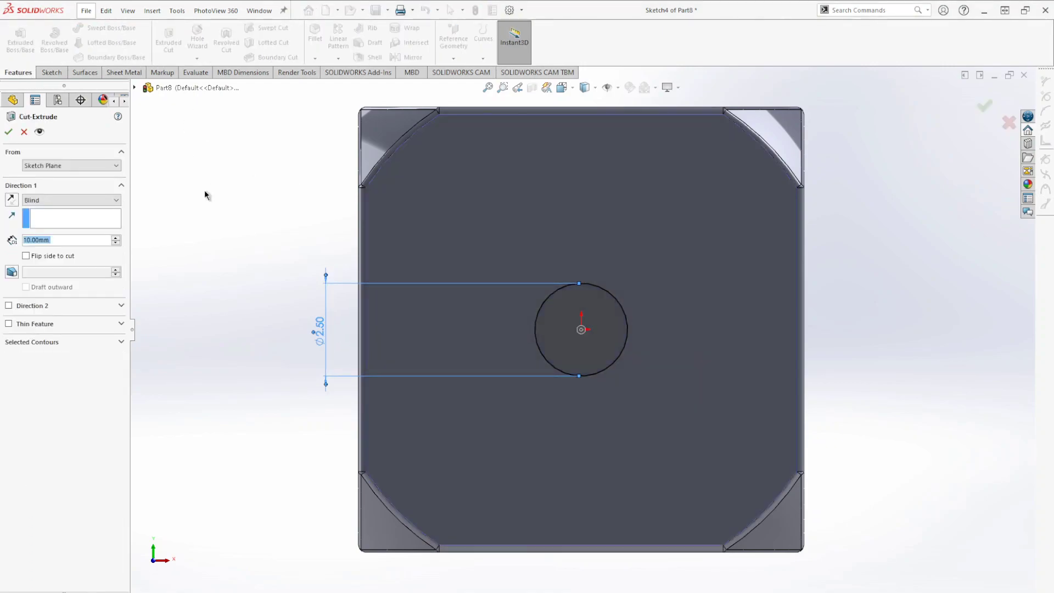
pyautogui.press('Return')
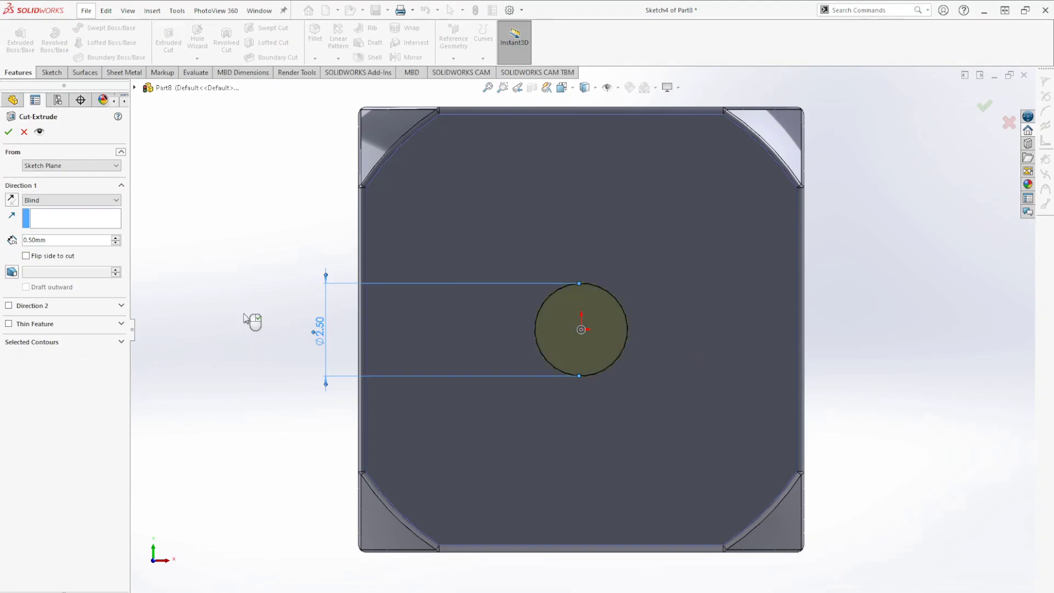
pyautogui.moveTo(285, 304); pyautogui.dragTo(250, 333, button='middle')
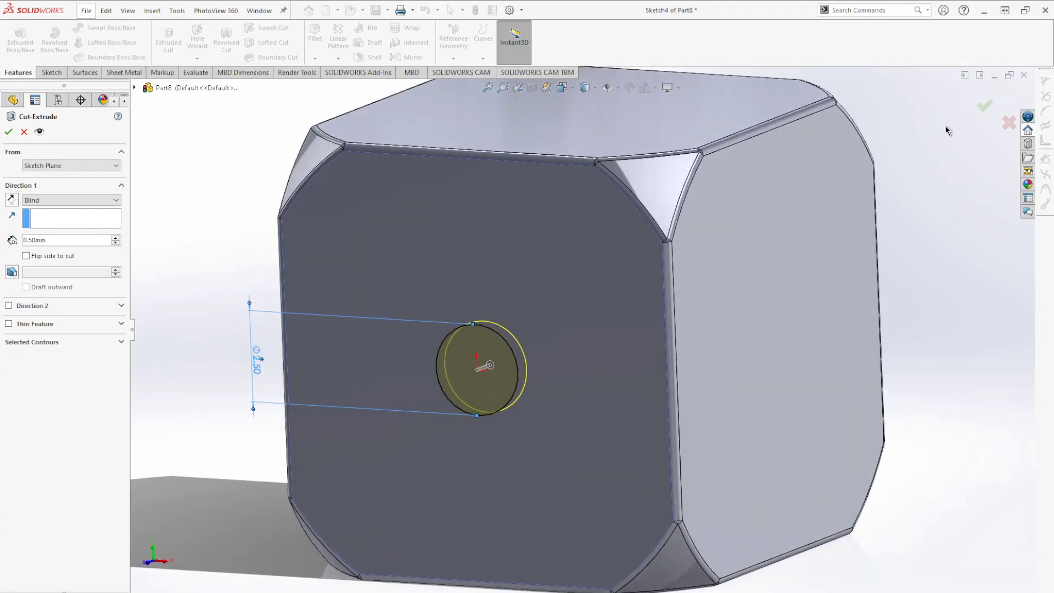
pyautogui.click(984, 107)
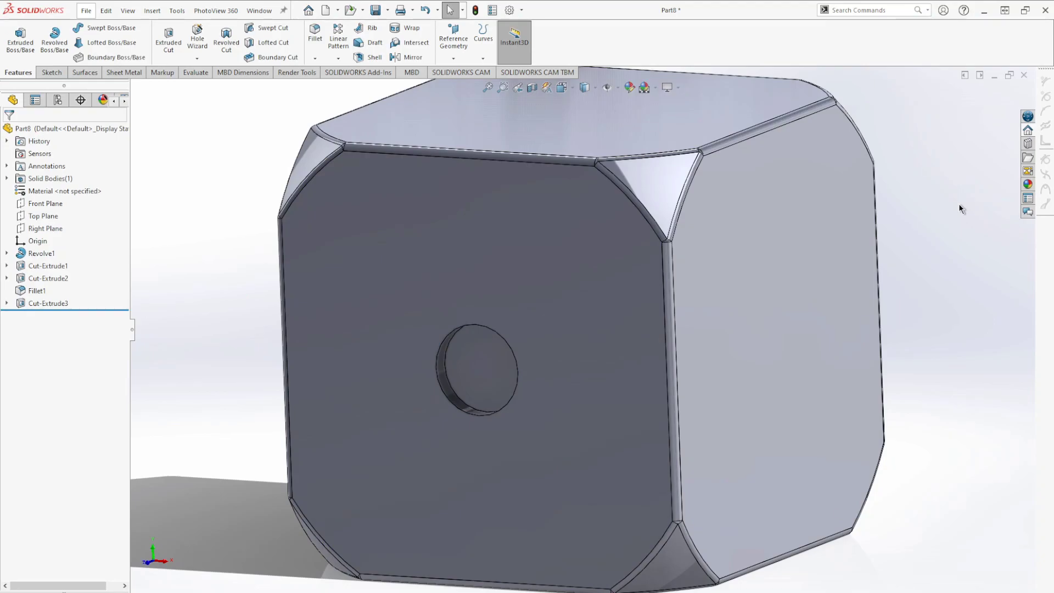
# Sketch a vertical centerline from the top face's upper edge to the origin and a diagonal centerline from the origin toward the upper-right corner
pyautogui.moveTo(959, 204); pyautogui.dragTo(707, 302, button='middle')
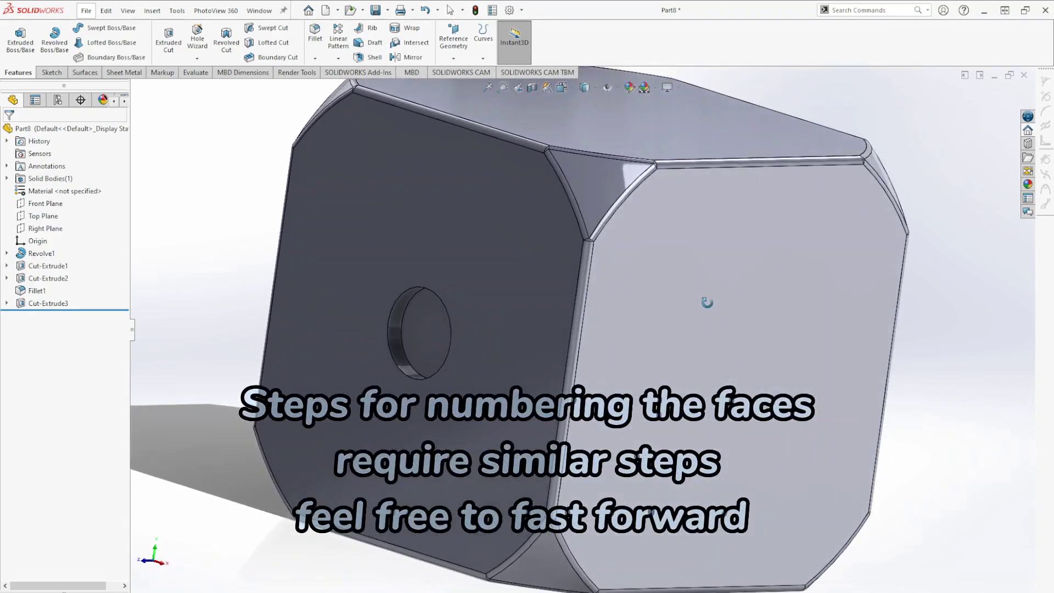
pyautogui.scroll(5, 702, 340)
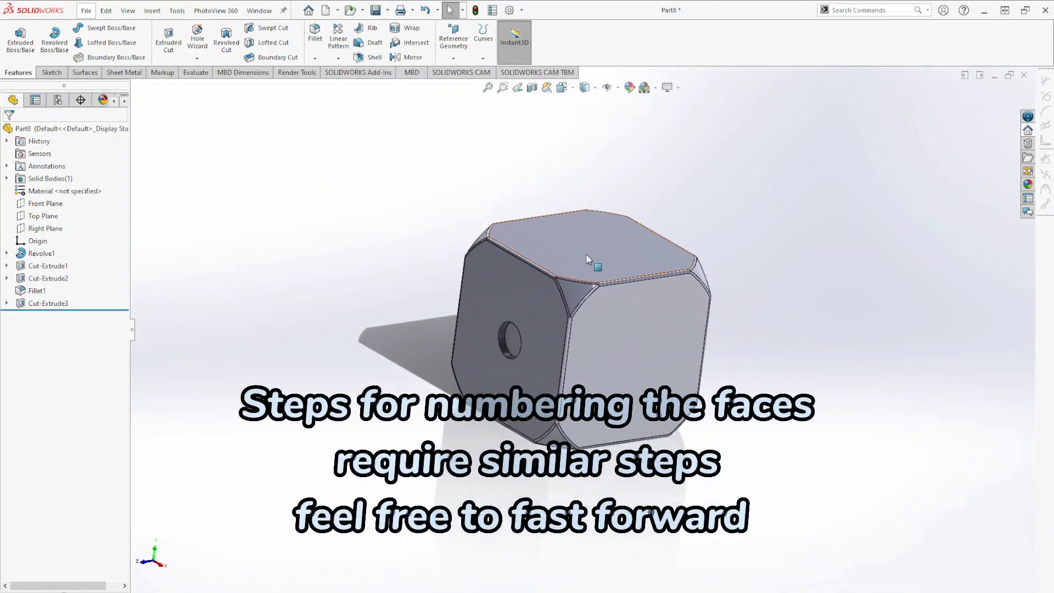
pyautogui.click(586, 258)
pyautogui.click(629, 226)
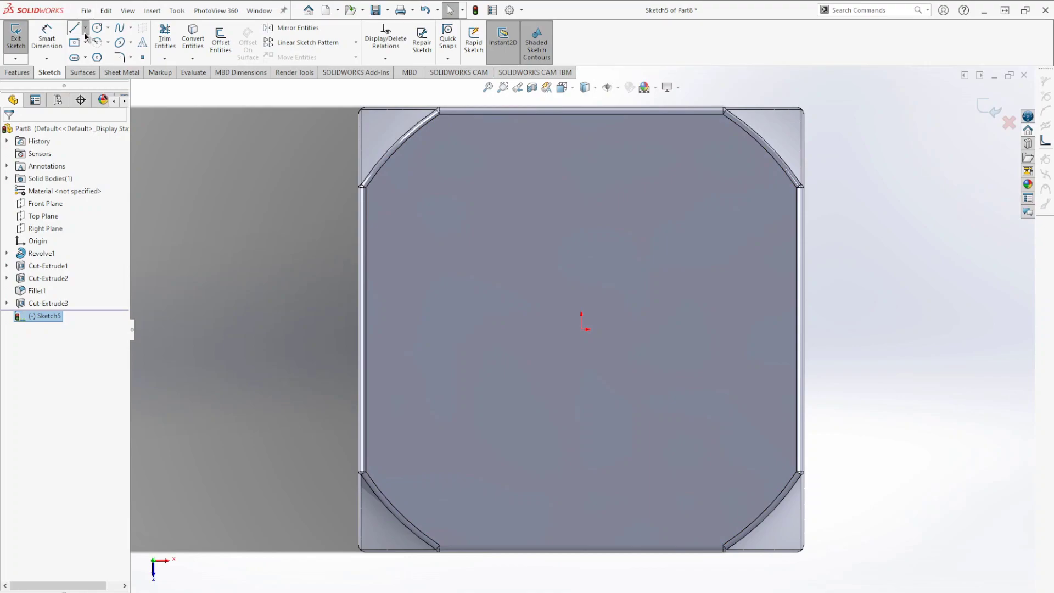
pyautogui.click(581, 114)
pyautogui.click(581, 329)
pyautogui.click(736, 174)
# Dimension the angle between the two centerlines to 45° and the diagonal centerline's length to 4.5 mm
pyautogui.press('d')
pyautogui.click(653, 258)
pyautogui.click(581, 259)
pyautogui.click(615, 257)
pyautogui.press('Return')
pyautogui.click(645, 265)
pyautogui.click(706, 305)
pyautogui.write('4.5')
pyautogui.press('Return')
# Sketch circles at the origin and at the diagonal centerline's outer end, and make them equal in size
pyautogui.click(98, 28)
pyautogui.moveTo(581, 329); pyautogui.dragTo(607, 333)
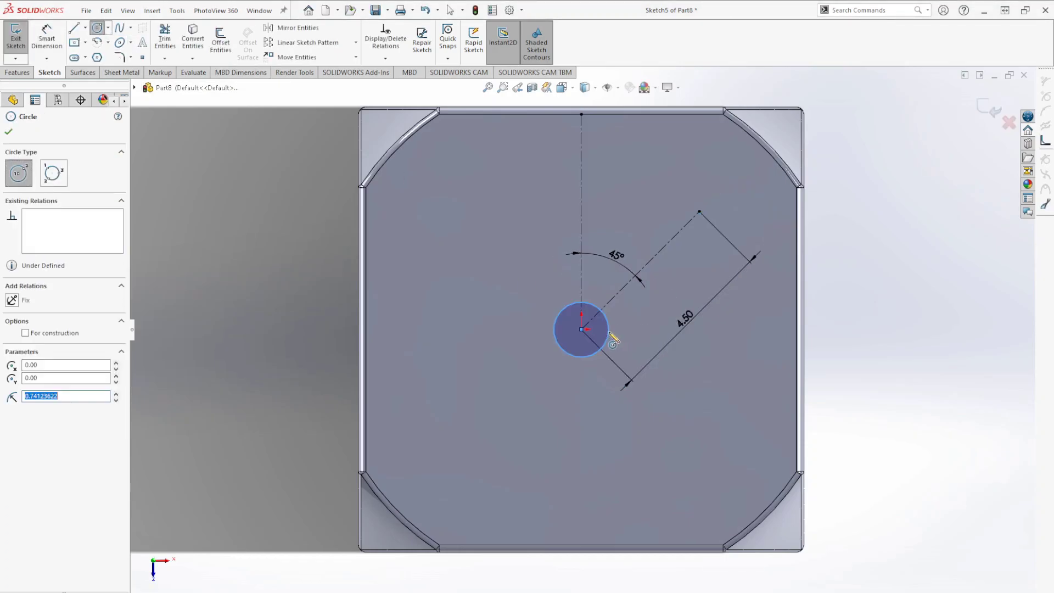
pyautogui.moveTo(699, 211); pyautogui.dragTo(688, 234)
pyautogui.press('Escape')
pyautogui.click(598, 309)
pyautogui.keyDown('ctrl'); pyautogui.click(682, 230); pyautogui.keyUp('ctrl')
pyautogui.press('e')
# Dimension the central circle's diameter to 2.5 mm
pyautogui.press('d')
pyautogui.click(598, 311)
pyautogui.click(261, 338)
pyautogui.write('2.5')
pyautogui.press('Return')
pyautogui.press('Escape')
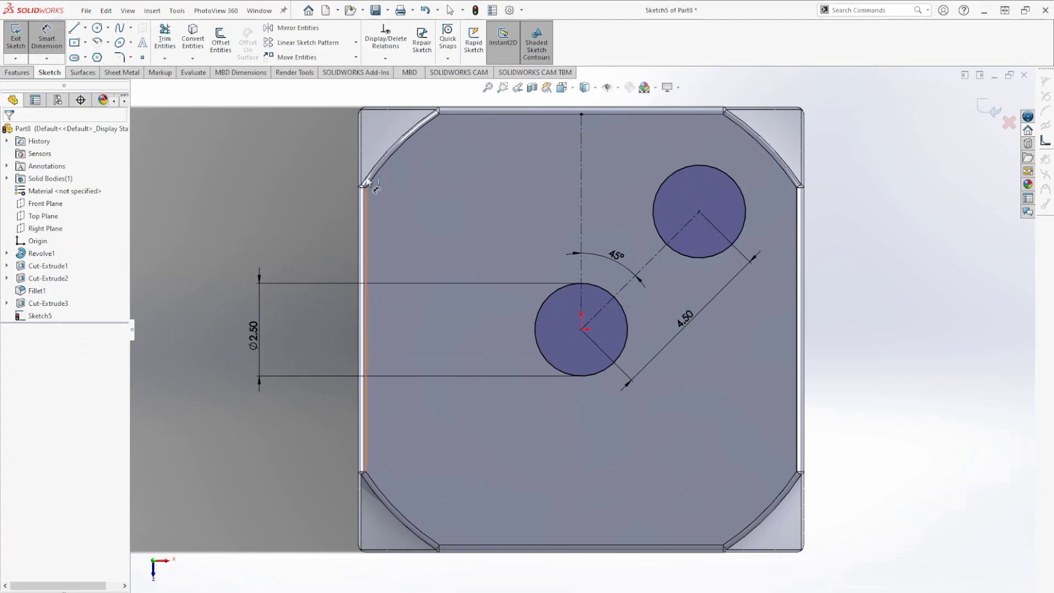
# Create a circular sketch pattern of the outer circle on the top face
pyautogui.click(356, 44)
pyautogui.click(339, 73)
pyautogui.click(691, 257)
pyautogui.click(114, 279)
pyautogui.click(114, 279)
pyautogui.click(9, 131)
# Cut the top-face circles into the die with an Extruded Cut
pyautogui.click(17, 71)
pyautogui.click(168, 41)
pyautogui.click(9, 132)
# Sketch a vertical centerline down to the origin and a diagonal centerline toward the upper-right corner on the die's right face
pyautogui.scroll(3, 439, 252)
pyautogui.moveTo(439, 253)
pyautogui.mouseDown(button='middle')
pyautogui.moveTo(424, 186)
pyautogui.moveTo(406, 164)
pyautogui.mouseUp(button='middle')
pyautogui.click(672, 310)
pyautogui.click(51, 72)
pyautogui.click(15, 36)
pyautogui.hotkey('ctrl', '8')
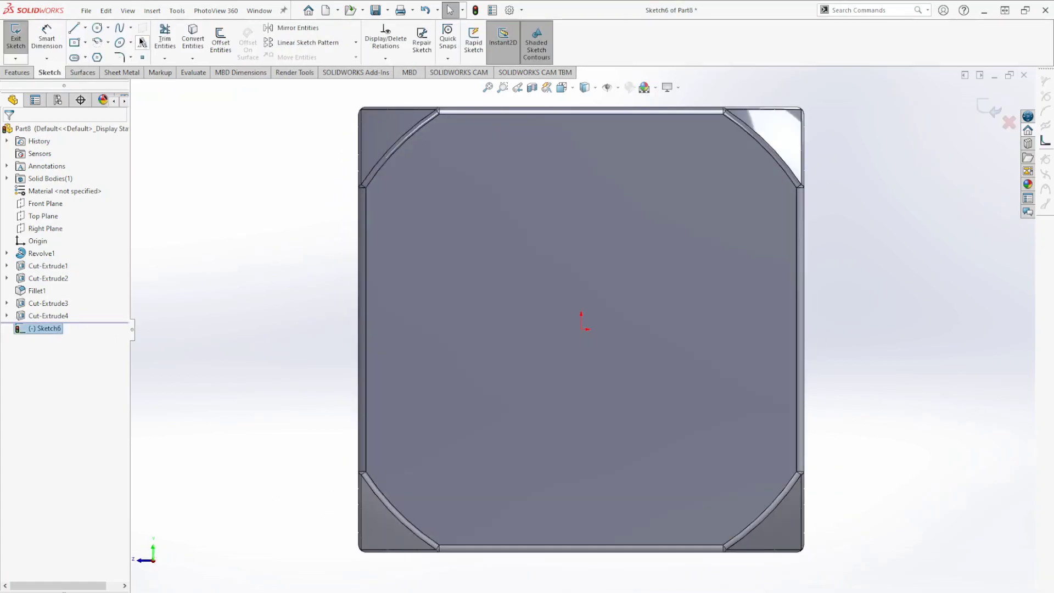
pyautogui.click(85, 28)
pyautogui.click(90, 55)
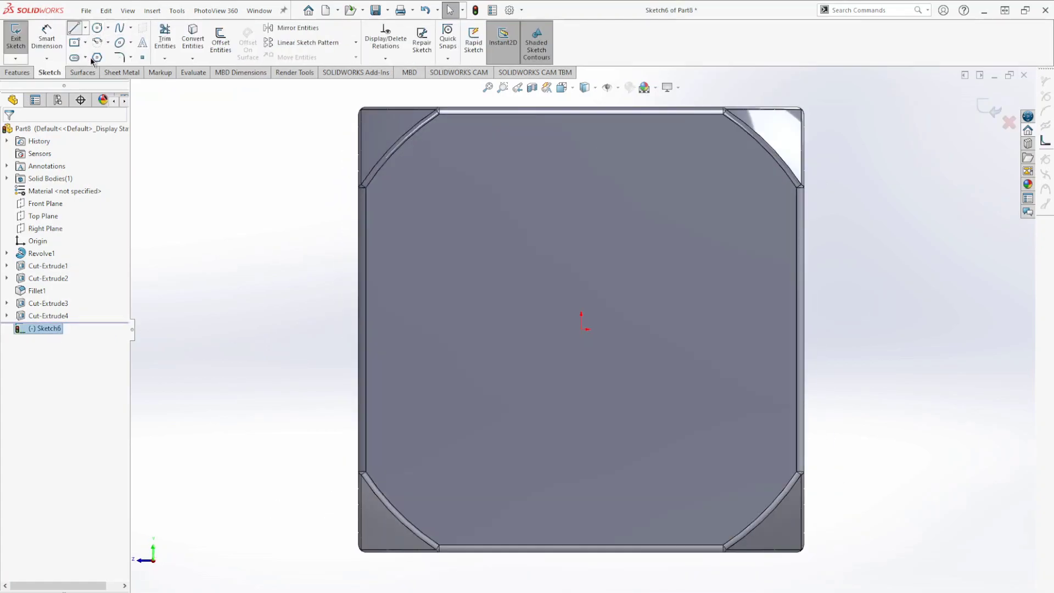
pyautogui.click(580, 114)
pyautogui.click(580, 329)
pyautogui.click(699, 210)
# Dimension the angle between the right face's two centerlines to 45° and the diagonal centerline's length to 4.5 mm
pyautogui.click(47, 38)
pyautogui.click(634, 276)
pyautogui.click(581, 266)
pyautogui.click(599, 270)
pyautogui.click(627, 282)
pyautogui.click(684, 326)
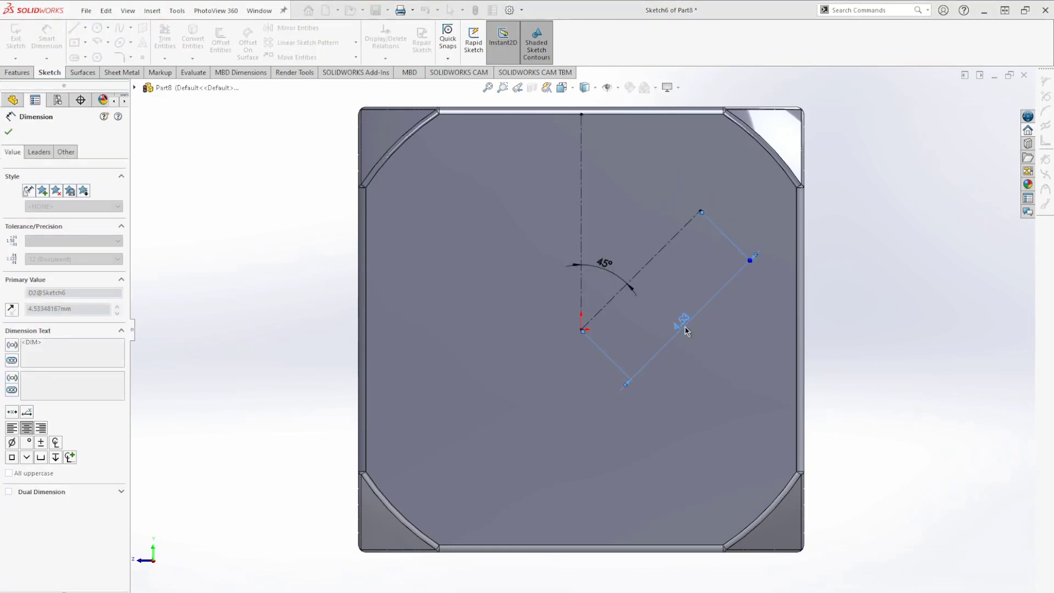
pyautogui.write('4.5')
pyautogui.press('Return')
# Sketch a circle at the diagonal centerline's outer end on the right face and dimension its diameter to 2.5 mm
pyautogui.click(96, 27)
pyautogui.click(700, 211)
pyautogui.click(669, 231)
pyautogui.click(47, 38)
pyautogui.click(669, 231)
pyautogui.click(872, 211)
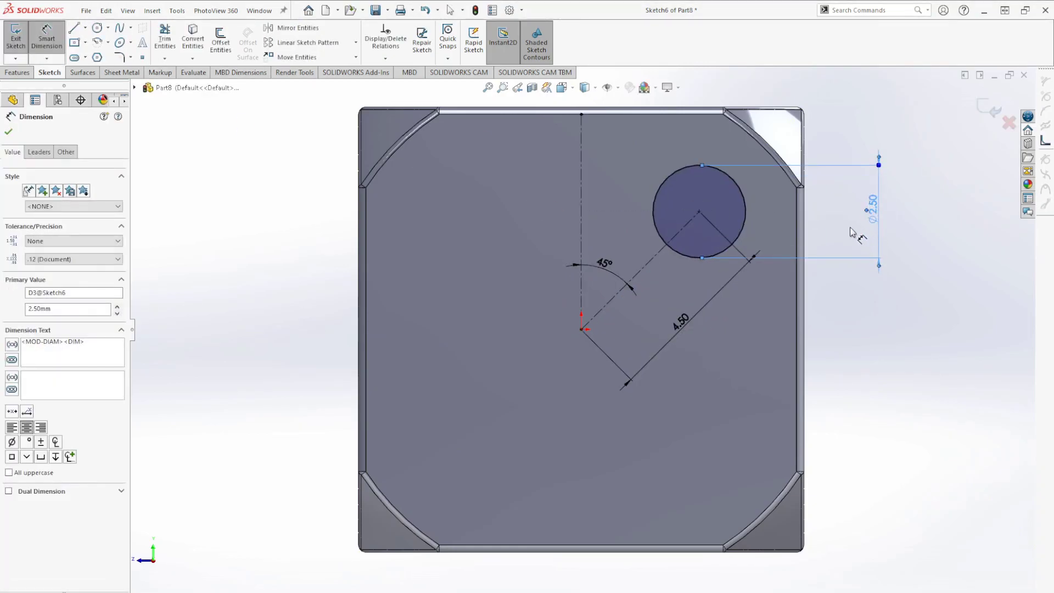
# Create a circular sketch pattern of the right face's circle around the origin with 2 instances over 360°
pyautogui.click(355, 42)
pyautogui.click(312, 70)
pyautogui.click(693, 256)
pyautogui.click(116, 279)
pyautogui.click(117, 279)
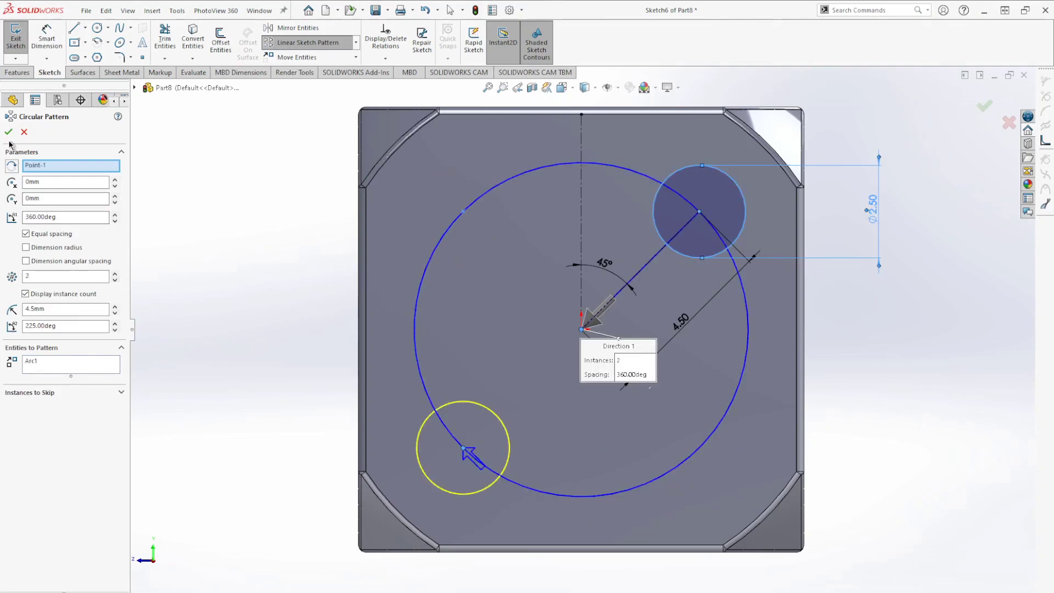
pyautogui.click(9, 132)
# Cut the right face's two circles into the die with an Extruded Cut
pyautogui.click(17, 72)
pyautogui.click(168, 41)
pyautogui.click(10, 132)
# Start a sketch on the die's left face with a vertical centerline down to the origin and a diagonal centerline toward the upper-right corner
pyautogui.scroll(4, 357, 387)
pyautogui.moveTo(307, 315); pyautogui.dragTo(527, 378, button='middle')
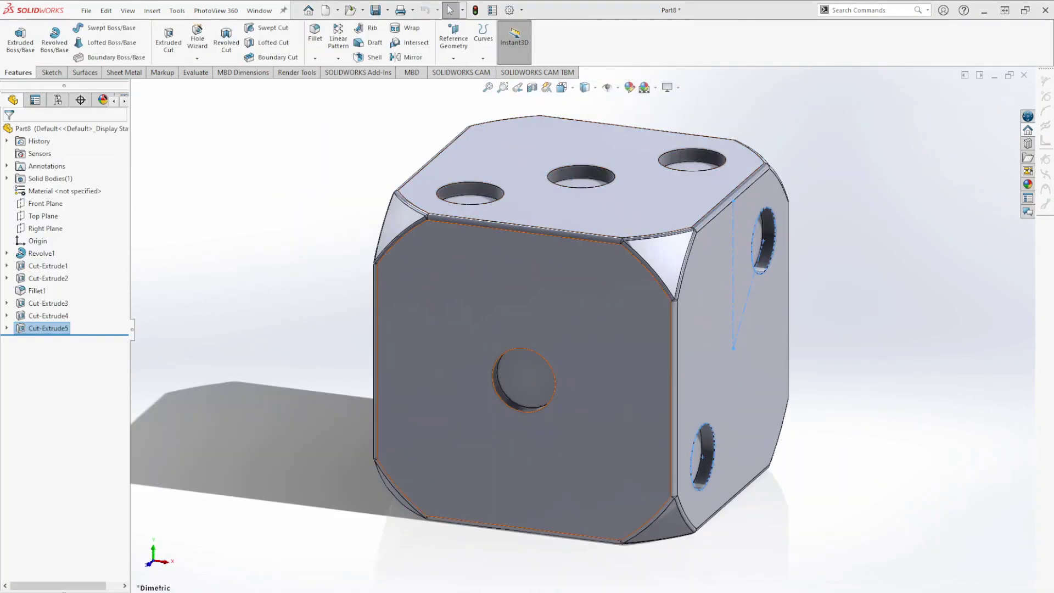
pyautogui.moveTo(493, 307); pyautogui.dragTo(646, 281, button='middle')
pyautogui.click(646, 280)
pyautogui.click(676, 248)
pyautogui.click(85, 27)
pyautogui.click(88, 53)
pyautogui.click(581, 114)
pyautogui.click(581, 329)
pyautogui.click(712, 199)
# Dimension the left face's centerlines with a 45° angle between them and a 4.5 mm diagonal length
pyautogui.click(47, 37)
pyautogui.click(623, 287)
pyautogui.click(581, 264)
pyautogui.click(611, 261)
pyautogui.click(631, 207)
pyautogui.click(664, 246)
pyautogui.click(750, 350)
pyautogui.write('4.5')
pyautogui.press('Return')
# Sketch two equal circles about 1.6 mm in diameter, centred on the origin and on the diagonal centerline's outer end
pyautogui.click(96, 27)
pyautogui.click(581, 329)
pyautogui.click(619, 308)
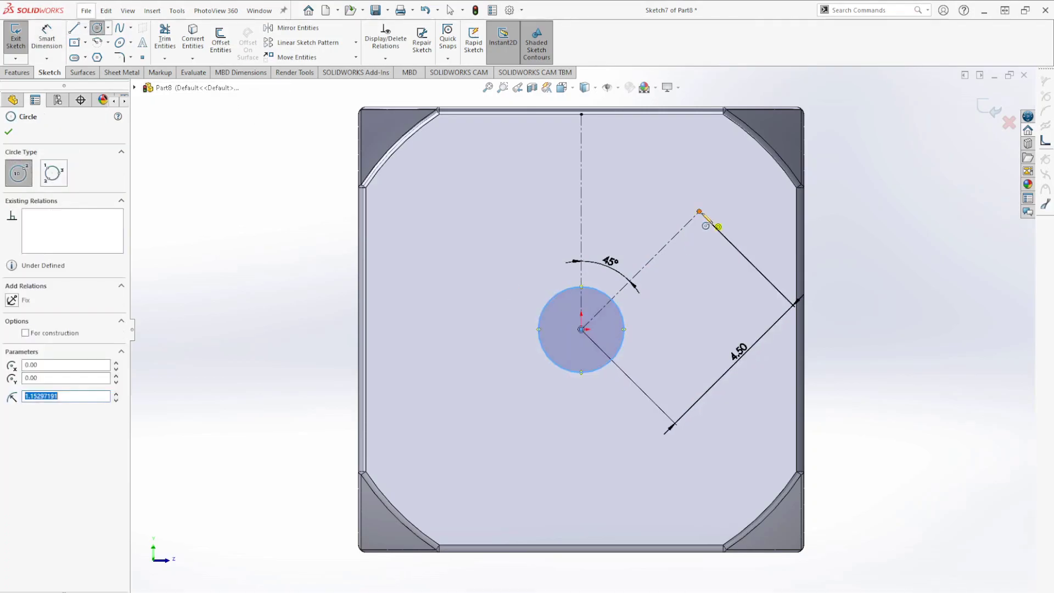
pyautogui.click(699, 212)
pyautogui.click(670, 202)
pyautogui.click(610, 299)
pyautogui.keyDown('ctrl'); pyautogui.click(677, 233); pyautogui.keyUp('ctrl')
pyautogui.click(25, 356)
# Dimension the diameter of the left face's central circle to 2.5 mm
pyautogui.click(46, 36)
pyautogui.click(551, 328)
pyautogui.click(225, 310)
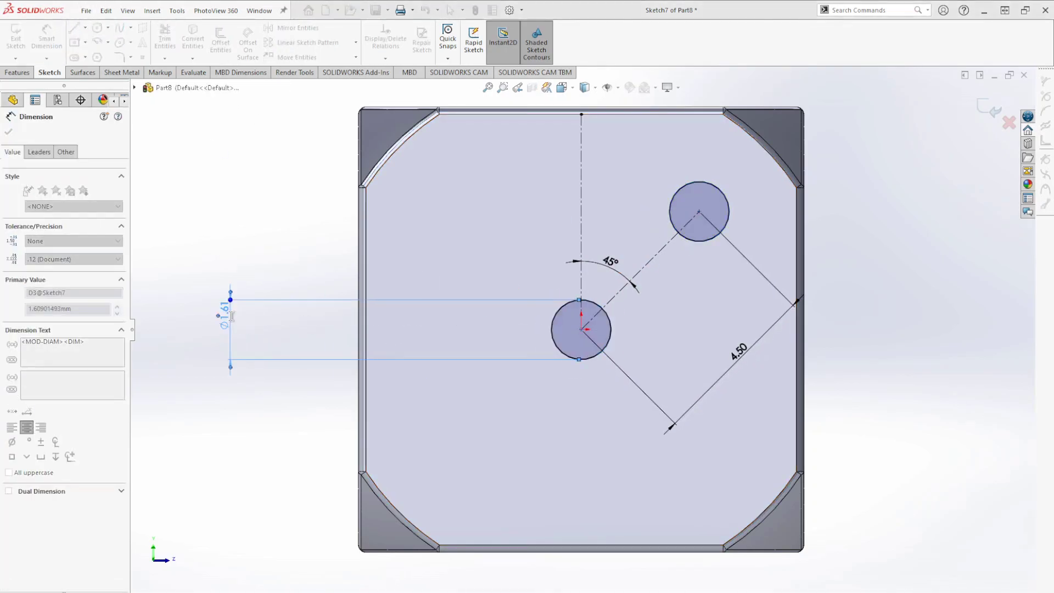
pyautogui.write('2.5')
pyautogui.press('Return')
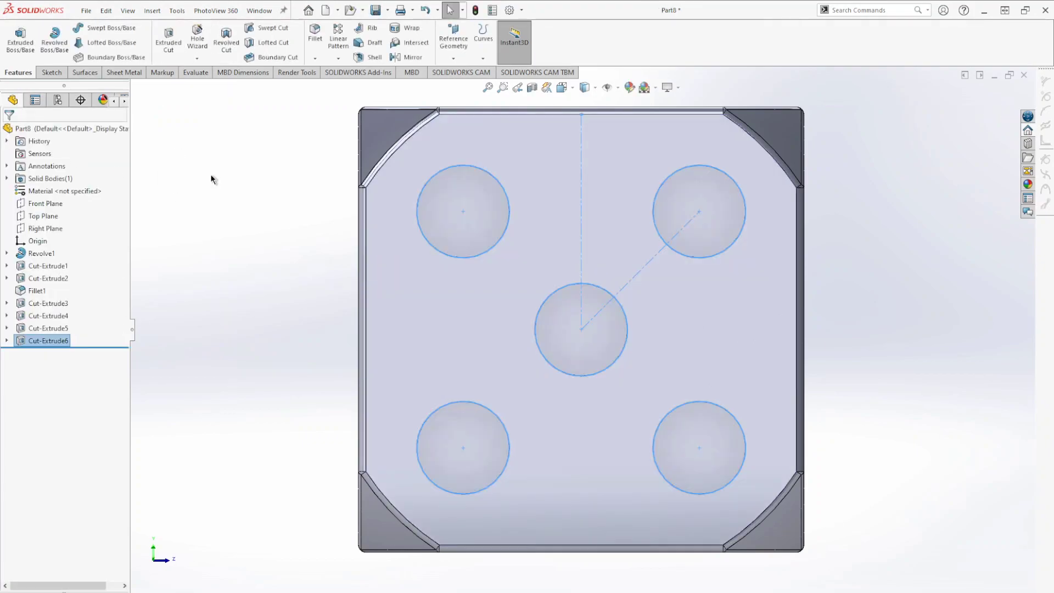
# Start a sketch on the die's back face with a vertical centerline to the origin and a diagonal centerline about 4.4 mm long toward the upper-right corner
pyautogui.click(211, 175)
pyautogui.scroll(3, 376, 320)
pyautogui.moveTo(211, 175)
pyautogui.mouseDown(button='middle')
pyautogui.moveTo(376, 319)
pyautogui.moveTo(546, 318)
pyautogui.mouseUp(button='middle')
pyautogui.click(548, 321)
pyautogui.click(575, 272)
pyautogui.click(53, 353)
pyautogui.click(87, 325)
pyautogui.click(93, 59)
pyautogui.click(581, 114)
pyautogui.click(581, 329)
pyautogui.click(696, 214)
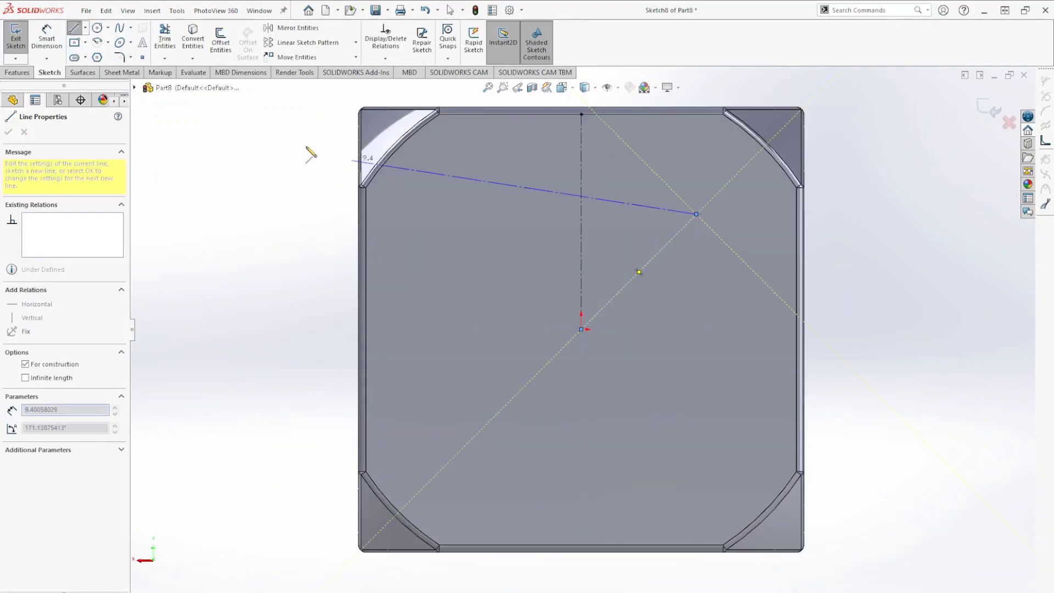
# Set the angle between the back face's centerlines to 45° and the diagonal's length to 4.5 mm
pyautogui.click(46, 36)
pyautogui.click(639, 271)
pyautogui.click(581, 266)
pyautogui.click(593, 276)
pyautogui.press('Return')
pyautogui.click(639, 271)
pyautogui.click(686, 326)
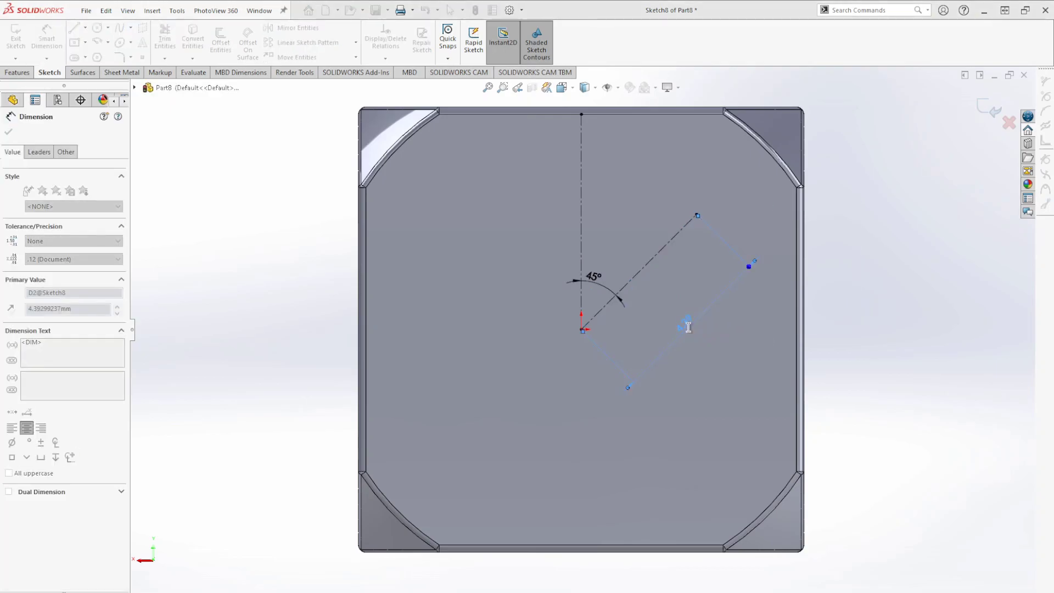
pyautogui.write('4.5')
pyautogui.press('Return')
pyautogui.click(96, 28)
pyautogui.click(581, 328)
pyautogui.click(549, 329)
pyautogui.hotkey('ctrl', 'z')
# Sketch a circle at the diagonal centerline's outer end on the back face and dimension its diameter to 2.5 mm
pyautogui.press('Return')
pyautogui.click(699, 211)
pyautogui.click(656, 200)
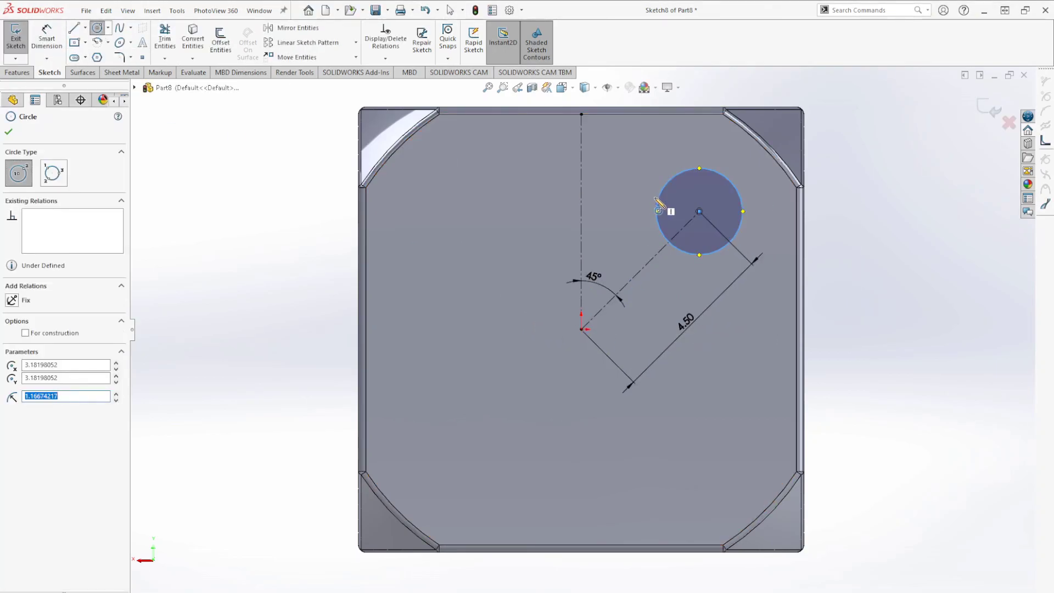
pyautogui.click(47, 36)
pyautogui.click(740, 207)
pyautogui.click(880, 214)
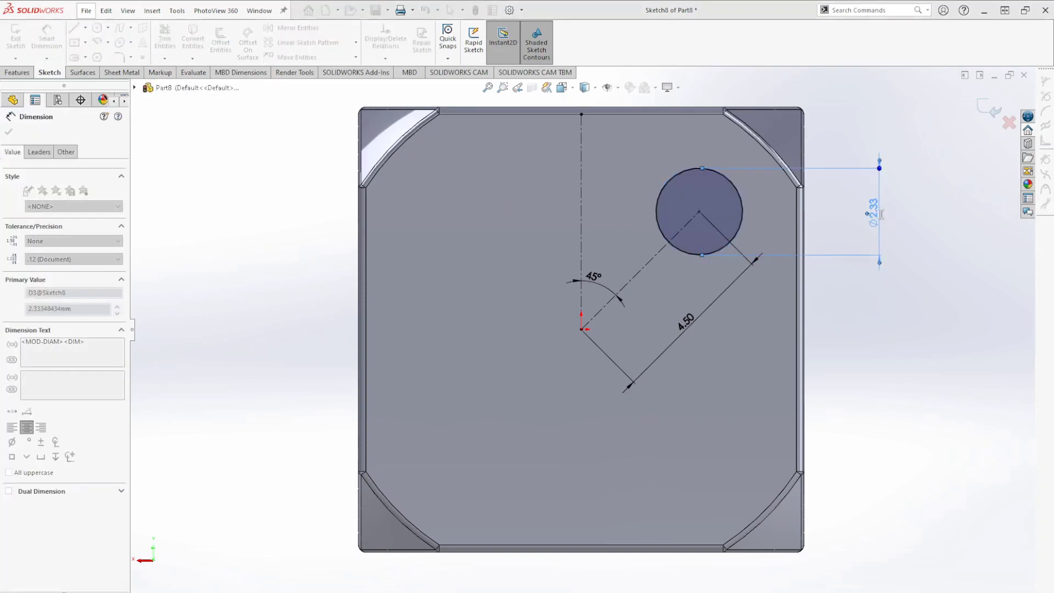
pyautogui.write('2.5')
pyautogui.press('Return')
# Create a circular sketch pattern of the back face's circle with 4 instances around the origin
pyautogui.click(356, 42)
pyautogui.click(307, 69)
pyautogui.click(661, 232)
pyautogui.press('Return')
pyautogui.press('Escape')
# Sketch another circle between the upper-right and lower-right circles on the back face
pyautogui.press('l')
pyautogui.press('c')
pyautogui.click(703, 346)
pyautogui.click(747, 346)
pyautogui.press('Escape')
# Align the new circle's center vertically with the lower-right circle's center and horizontally with the origin
pyautogui.click(703, 346)
pyautogui.keyDown('ctrl'); pyautogui.click(700, 447); pyautogui.keyUp('ctrl')
pyautogui.press('v')
pyautogui.click(699, 347)
pyautogui.keyDown('ctrl'); pyautogui.click(581, 329); pyautogui.keyUp('ctrl')
pyautogui.press('h')
# Add an equal relation between the middle circle and the upper-right circle
pyautogui.click(680, 288)
pyautogui.keyDown('ctrl'); pyautogui.click(720, 252); pyautogui.keyUp('ctrl')
pyautogui.press('q')
pyautogui.press('Escape')
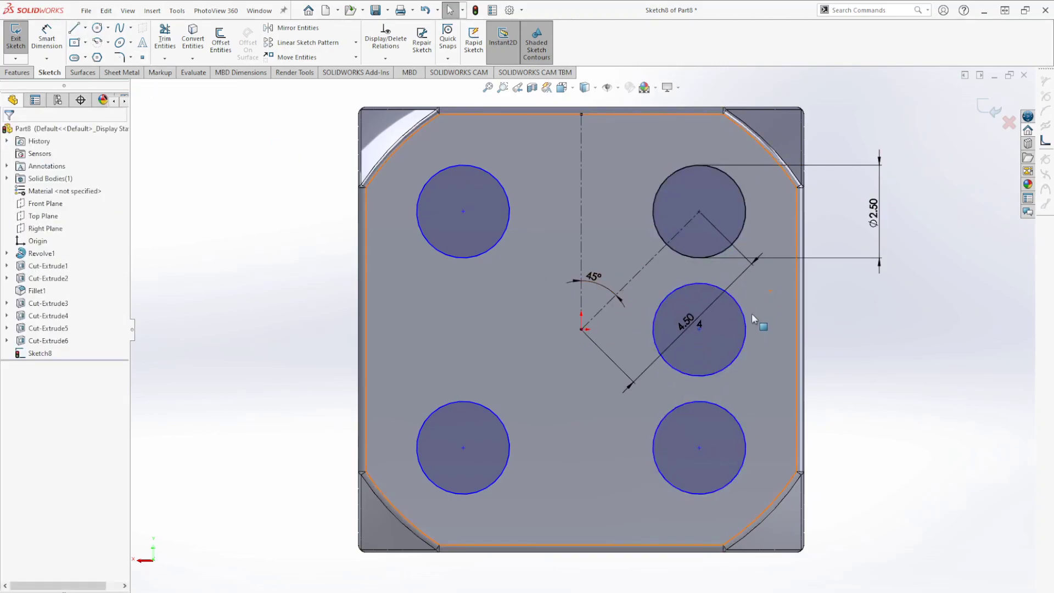
# Mirror the middle circle about the vertical centerline and cut the six circles into the back face with an Extruded Cut
pyautogui.click(298, 28)
pyautogui.click(668, 299)
pyautogui.click(581, 250)
pyautogui.click(9, 131)
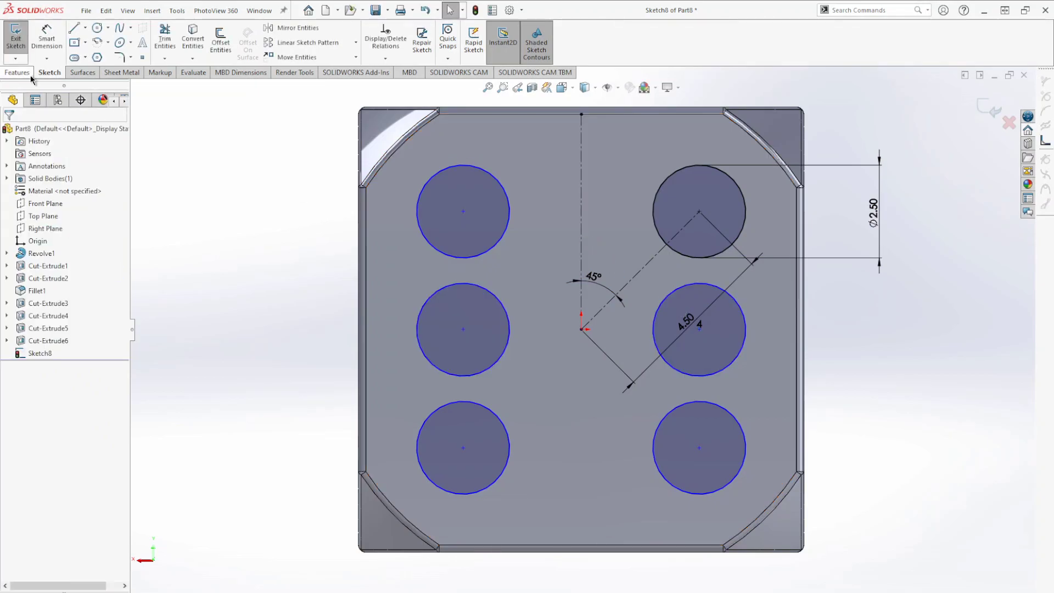
pyautogui.click(17, 72)
pyautogui.click(169, 42)
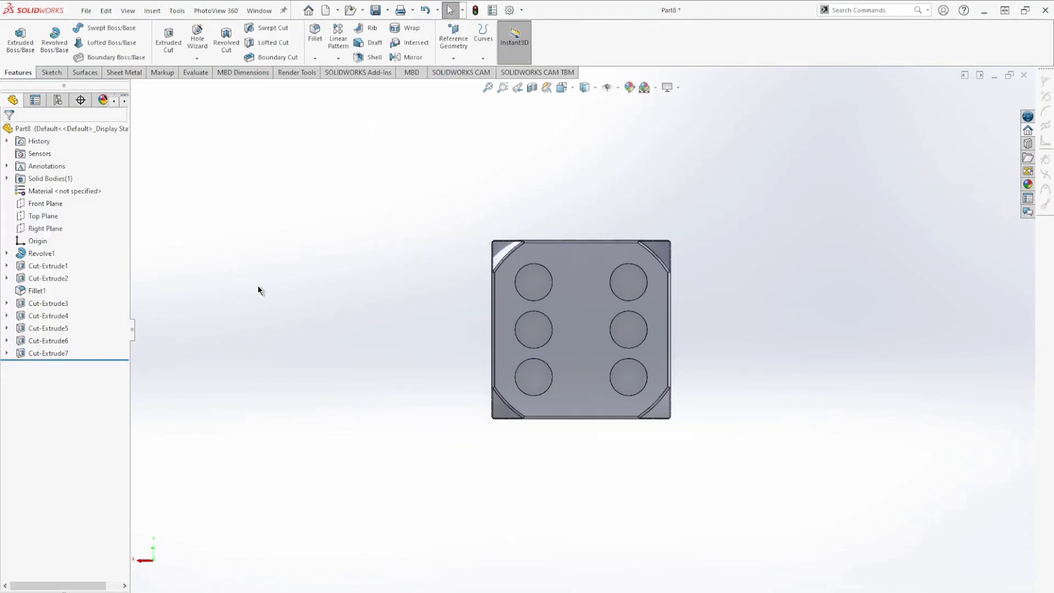
# Start a sketch on the die's bottom face with a vertical centerline to the origin and a diagonal centerline toward the upper-right corner
pyautogui.moveTo(258, 285)
pyautogui.mouseDown(button='middle')
pyautogui.moveTo(487, 355)
pyautogui.moveTo(513, 263)
pyautogui.mouseUp(button='middle')
pyautogui.click(581, 329)
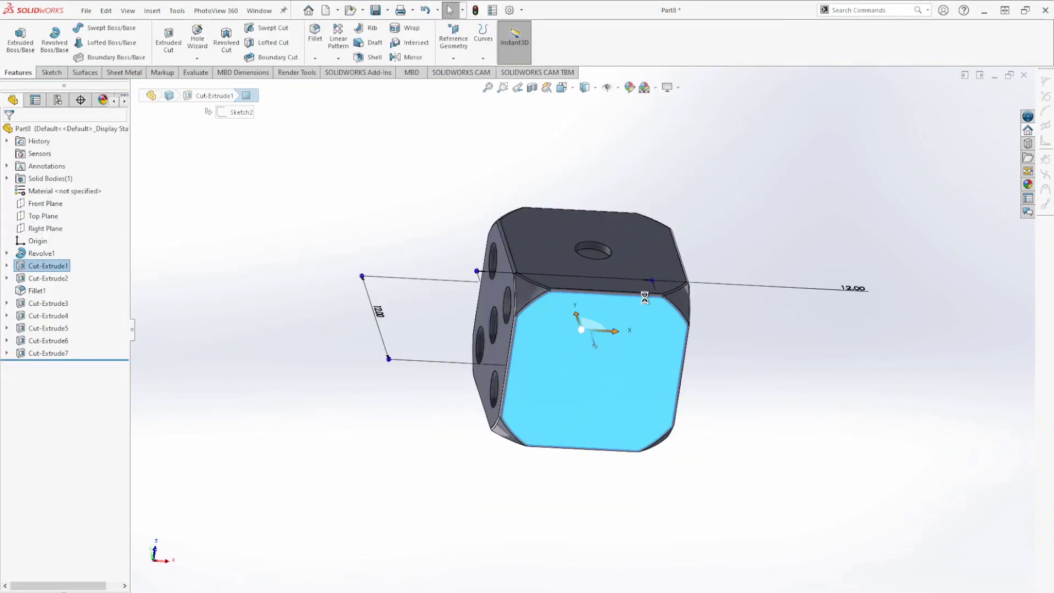
pyautogui.click(615, 285)
pyautogui.click(86, 27)
pyautogui.click(96, 54)
pyautogui.moveTo(581, 114); pyautogui.dragTo(581, 329)
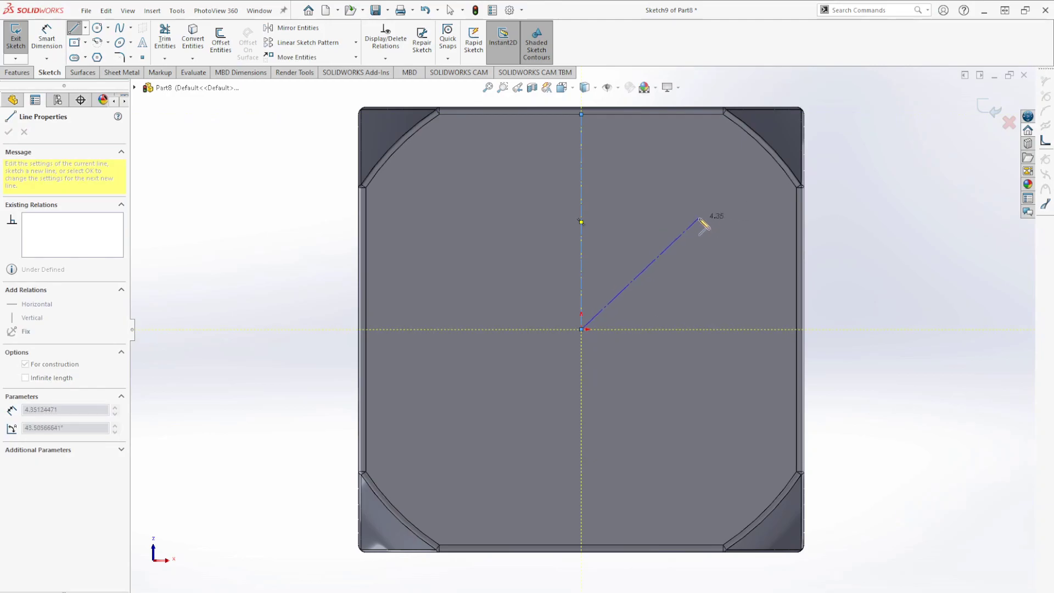
pyautogui.click(712, 206)
# Dimension the bottom face's centerlines to a 45° angle and the diagonal to 4.5 mm
pyautogui.press('d')
pyautogui.click(639, 272)
pyautogui.click(580, 268)
pyautogui.click(609, 277)
pyautogui.write('45')
pyautogui.press('Return')
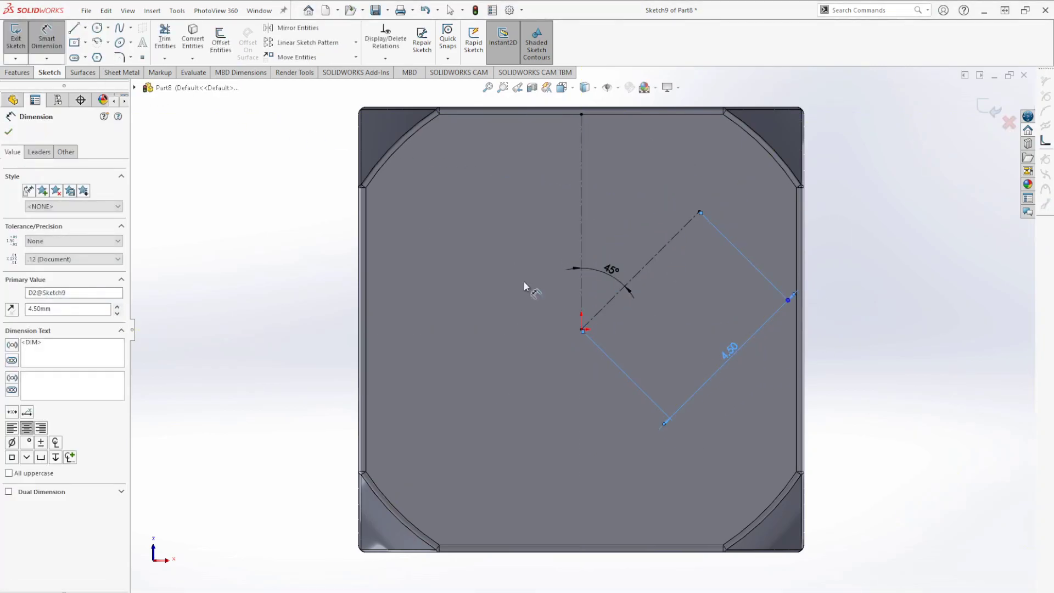
# Sketch a circle at the diagonal centerline's outer end on the bottom face and dimension its diameter to 2.5 mm
pyautogui.click(97, 28)
pyautogui.click(698, 211)
pyautogui.click(734, 211)
pyautogui.press('Escape')
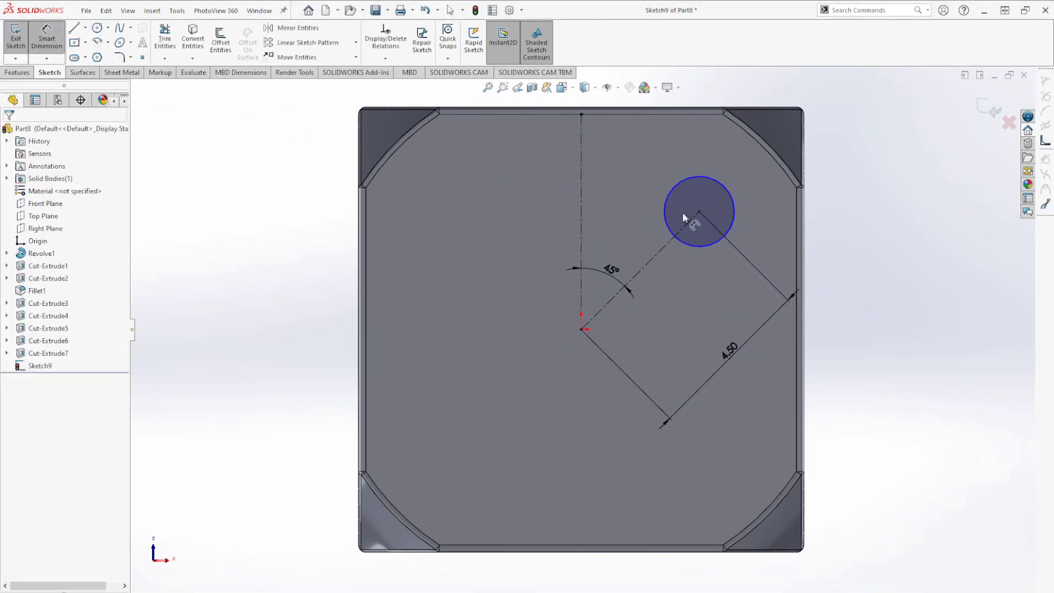
pyautogui.click(733, 211)
pyautogui.click(841, 219)
pyautogui.write('2.5')
pyautogui.press('Return')
# Create a circular sketch pattern of the bottom face's circle with 4 instances around the origin
pyautogui.click(355, 42)
pyautogui.click(307, 71)
pyautogui.click(659, 234)
pyautogui.press('Return')
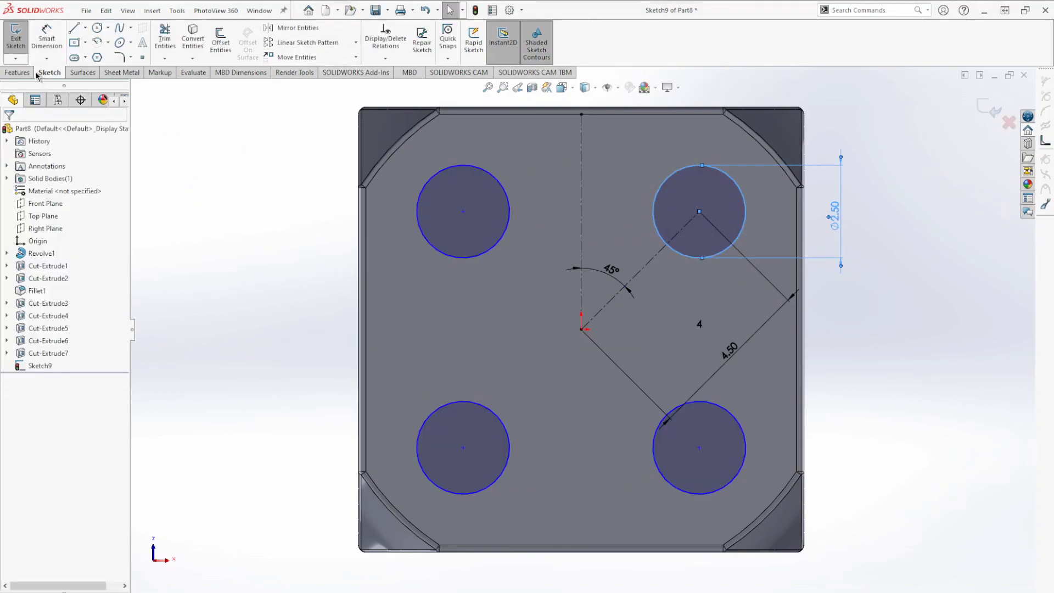
# Cut the bottom face's four circles into the die with an Extruded Cut
pyautogui.click(17, 72)
pyautogui.click(168, 40)
pyautogui.click(10, 130)
# Examine the pips on the finished die's faces from several sides
pyautogui.moveTo(249, 229); pyautogui.dragTo(272, 278, button='middle')
pyautogui.scroll(7, 582, 329)
pyautogui.scroll(-3, 691, 296)
pyautogui.click(544, 321)
pyautogui.moveTo(690, 296); pyautogui.dragTo(491, 261, button='middle')
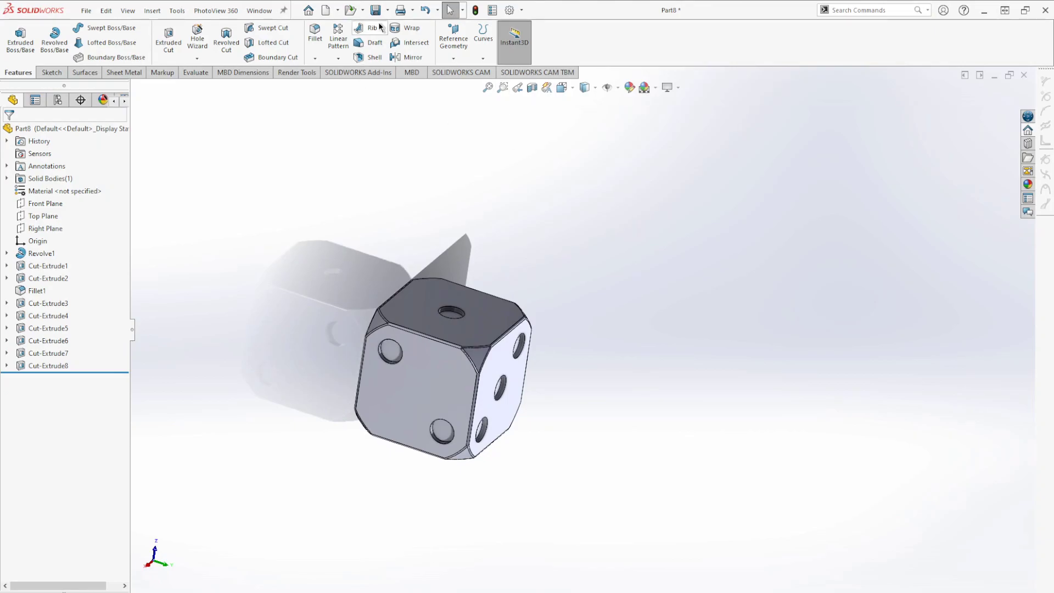
pyautogui.click(561, 87)
pyautogui.click(623, 145)
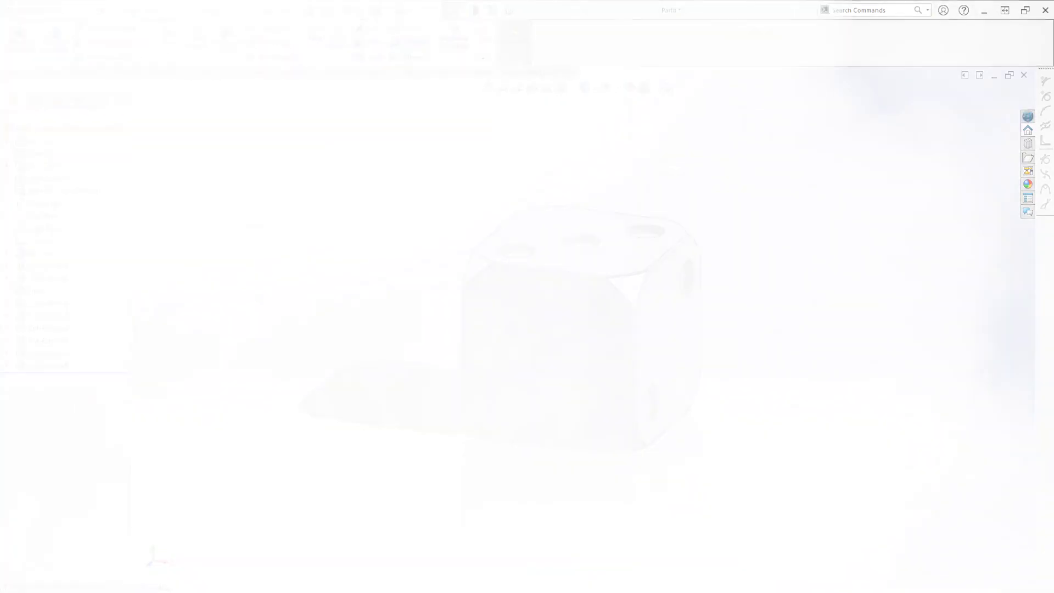
# Start a Front Plane sketch in the new part with a vertical line about 20 mm down to the origin, a horizontal line and a vertical line about 38 mm up
pyautogui.click(16, 33)
pyautogui.click(391, 209)
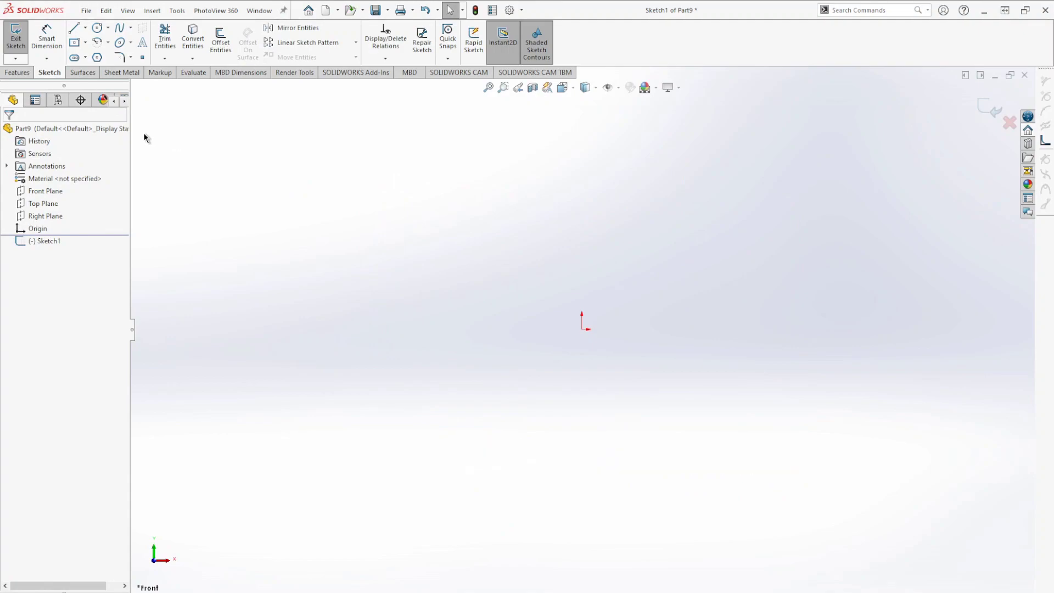
pyautogui.click(74, 29)
pyautogui.click(582, 328)
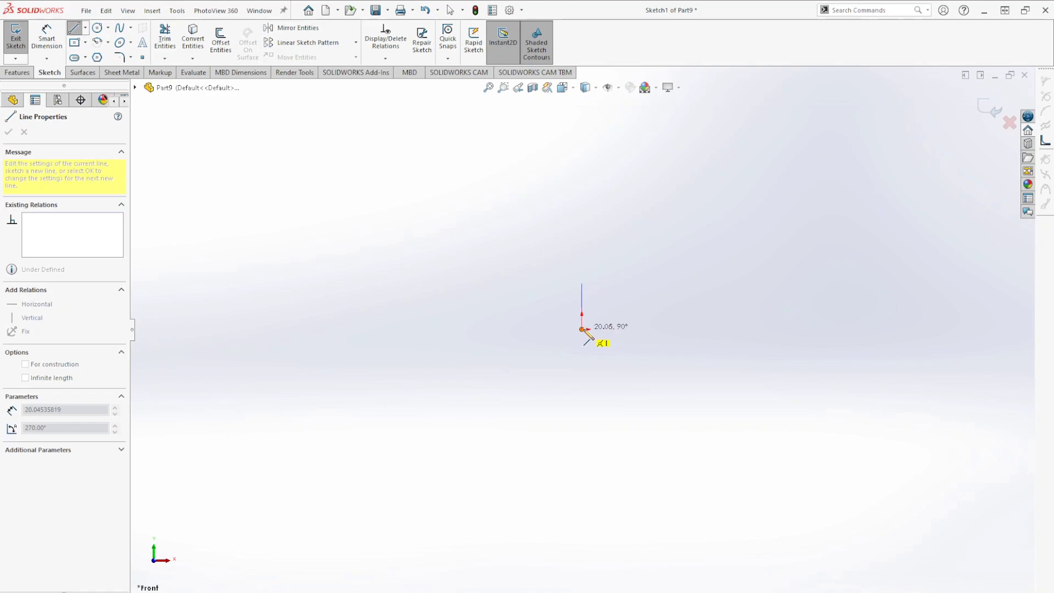
pyautogui.click(891, 329)
pyautogui.click(891, 241)
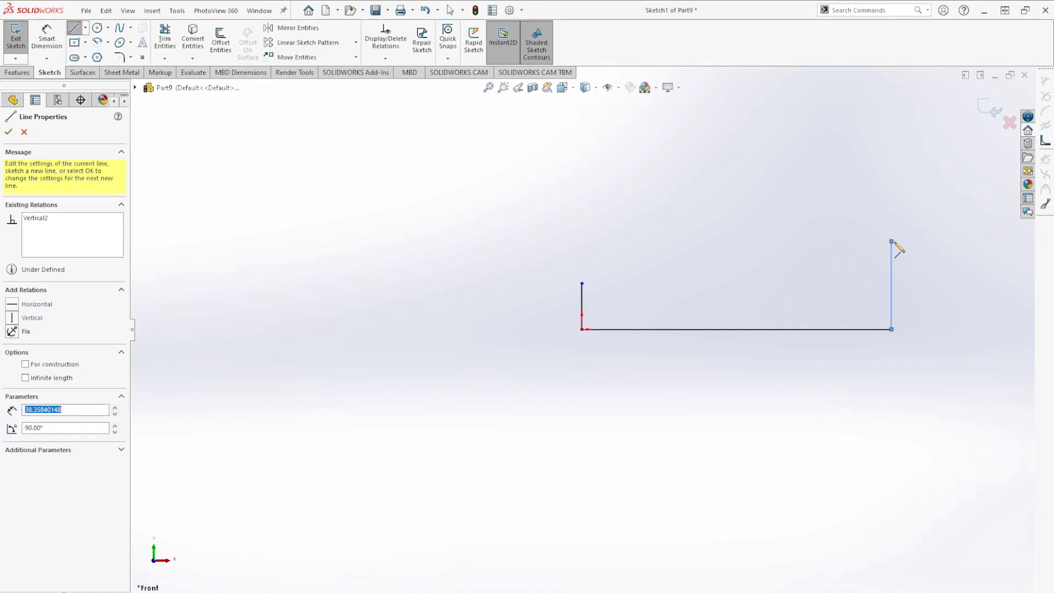
# Dimension the short vertical line at the origin to 0.2 mm
pyautogui.scroll(4, 776, 225)
pyautogui.scroll(-4, 776, 225)
pyautogui.click(57, 46)
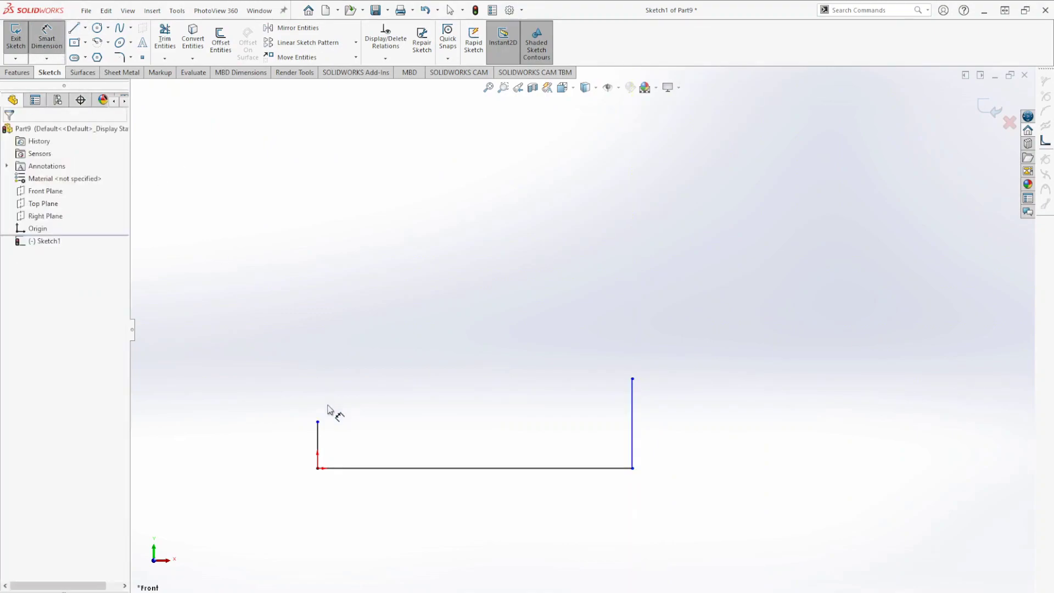
pyautogui.click(318, 439)
pyautogui.click(281, 442)
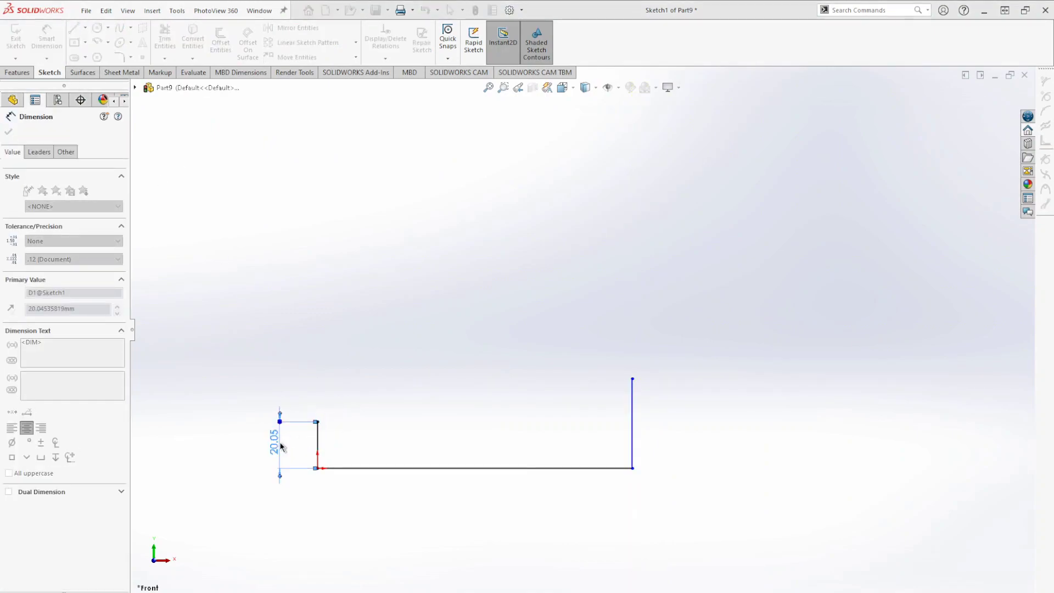
pyautogui.write('0.2')
pyautogui.press('Return')
# Dimension the horizontal line to 1.25 mm and the far vertical line to 0.5 mm
pyautogui.click(439, 467)
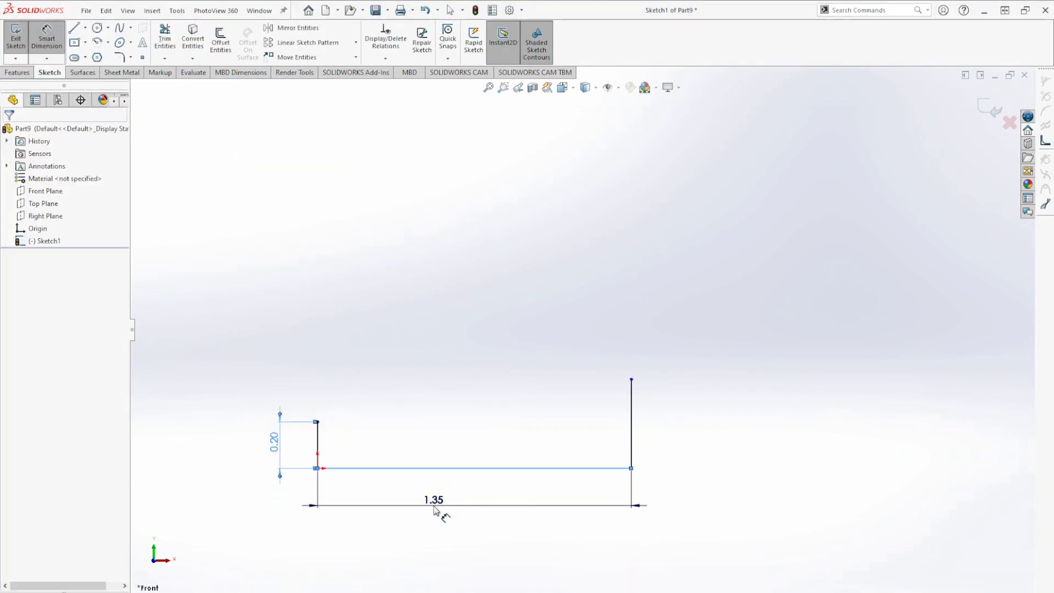
pyautogui.click(434, 505)
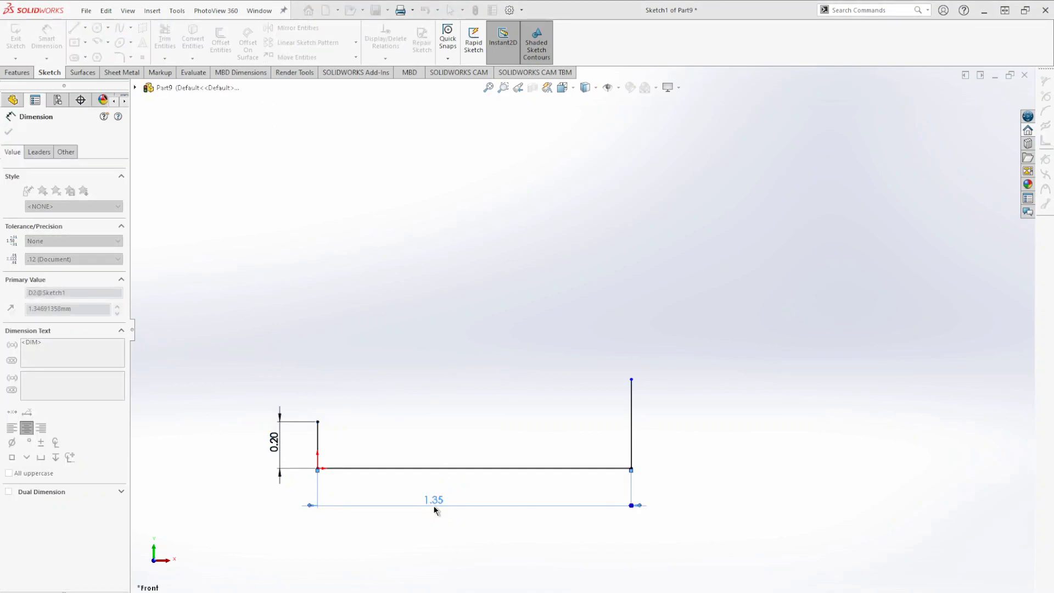
pyautogui.write('1.25')
pyautogui.press('Return')
pyautogui.click(609, 414)
pyautogui.click(710, 411)
pyautogui.write('0.5')
pyautogui.press('Return')
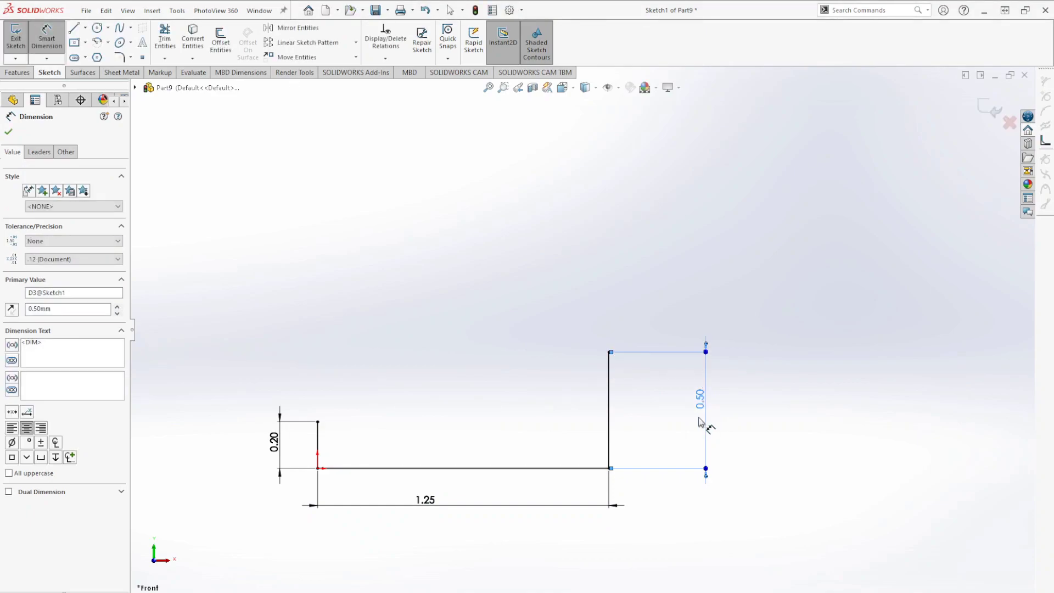
# Draw a centerpoint arc of about 1.29 mm radius, centered above the origin and starting directly above the short vertical line
pyautogui.scroll(2, 481, 342)
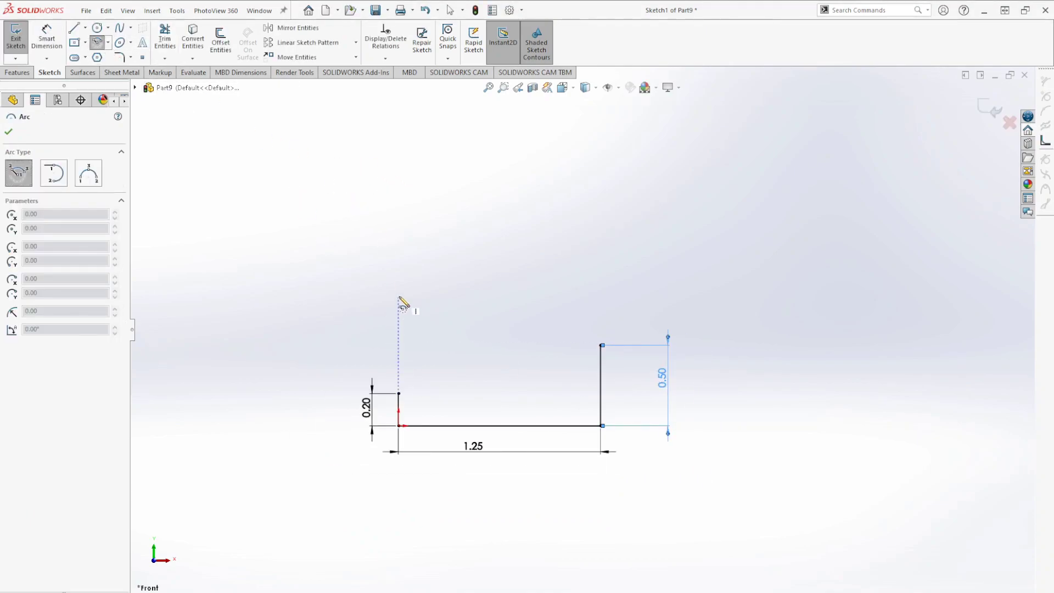
pyautogui.click(399, 136)
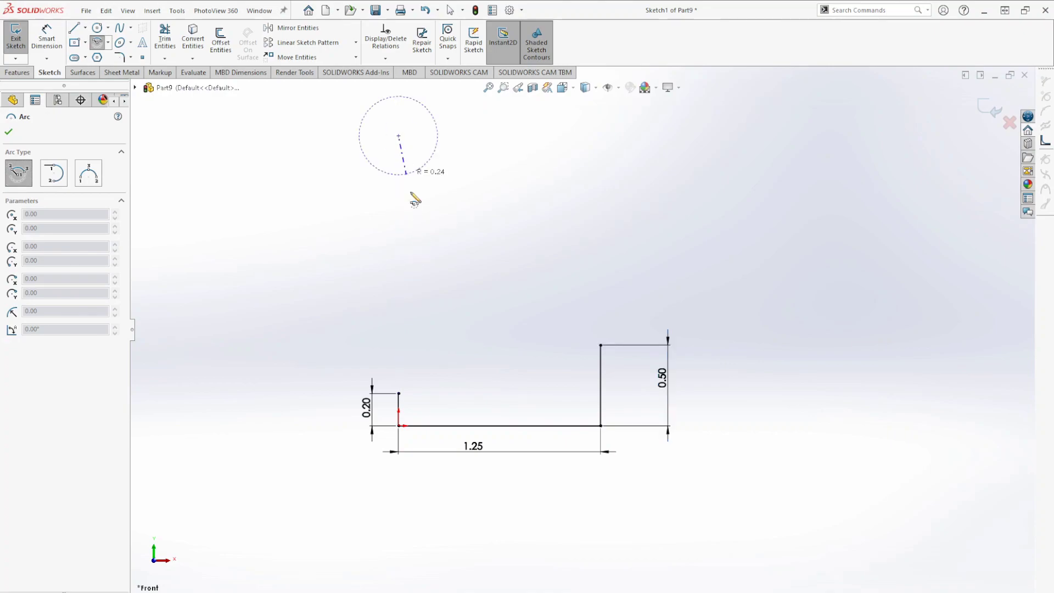
pyautogui.click(398, 345)
pyautogui.click(582, 307)
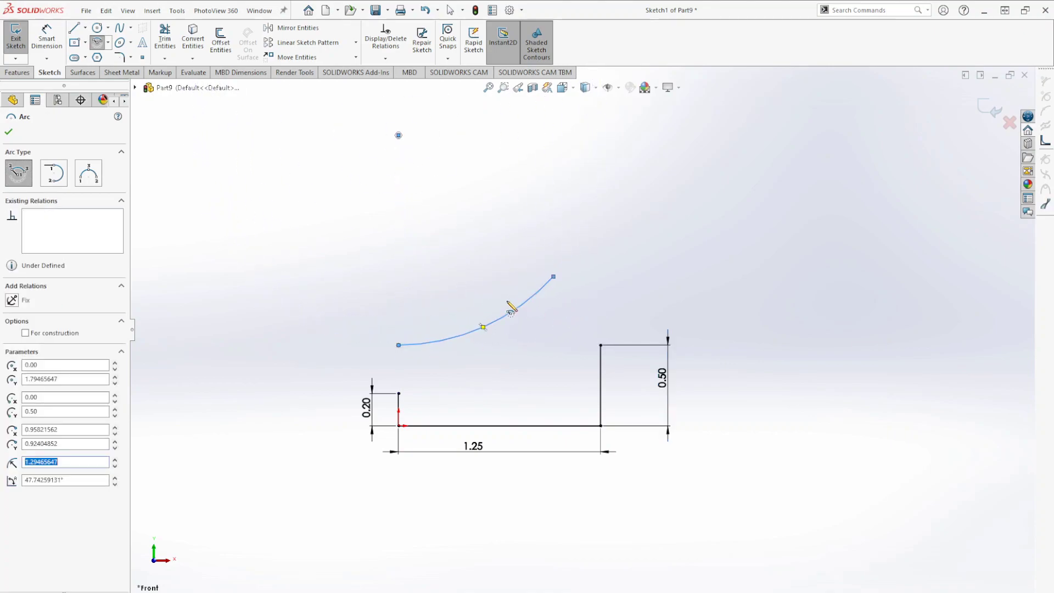
pyautogui.press('Escape')
# Merge the arc's start point with the top of the short vertical line and make the arc's center coincident with that line
pyautogui.click(398, 345)
pyautogui.keyDown('ctrl'); pyautogui.click(399, 394); pyautogui.keyUp('ctrl')
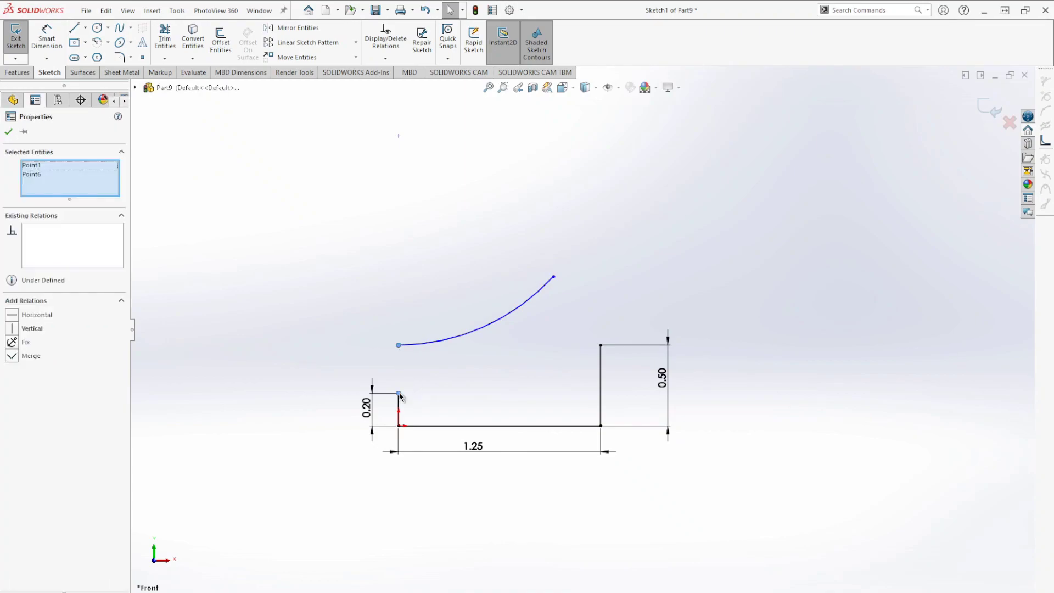
pyautogui.click(485, 346)
pyautogui.click(472, 343)
pyautogui.click(398, 184)
pyautogui.keyDown('ctrl'); pyautogui.click(399, 420); pyautogui.keyUp('ctrl')
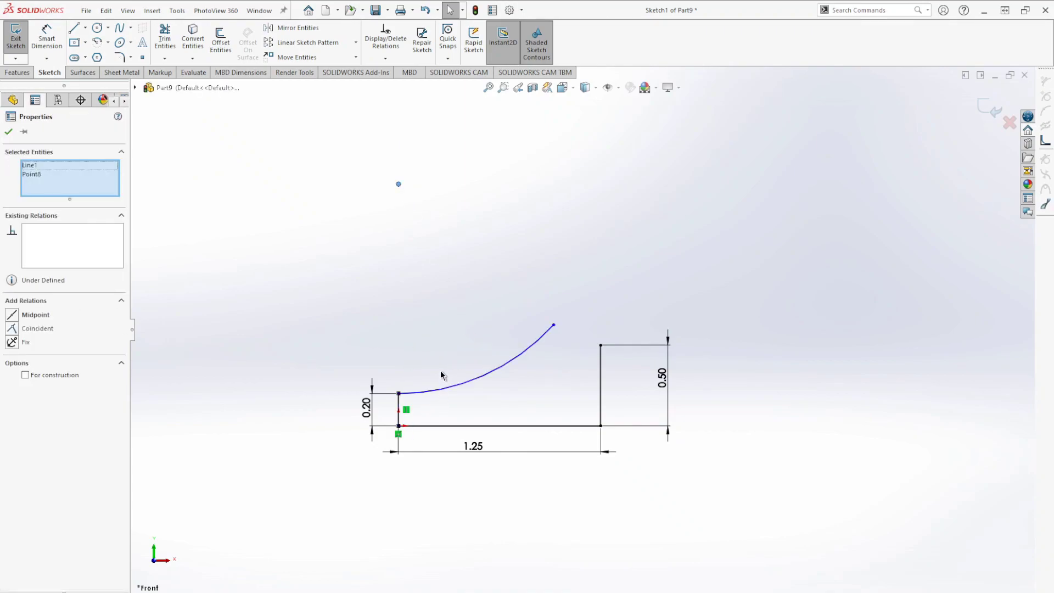
pyautogui.click(453, 371)
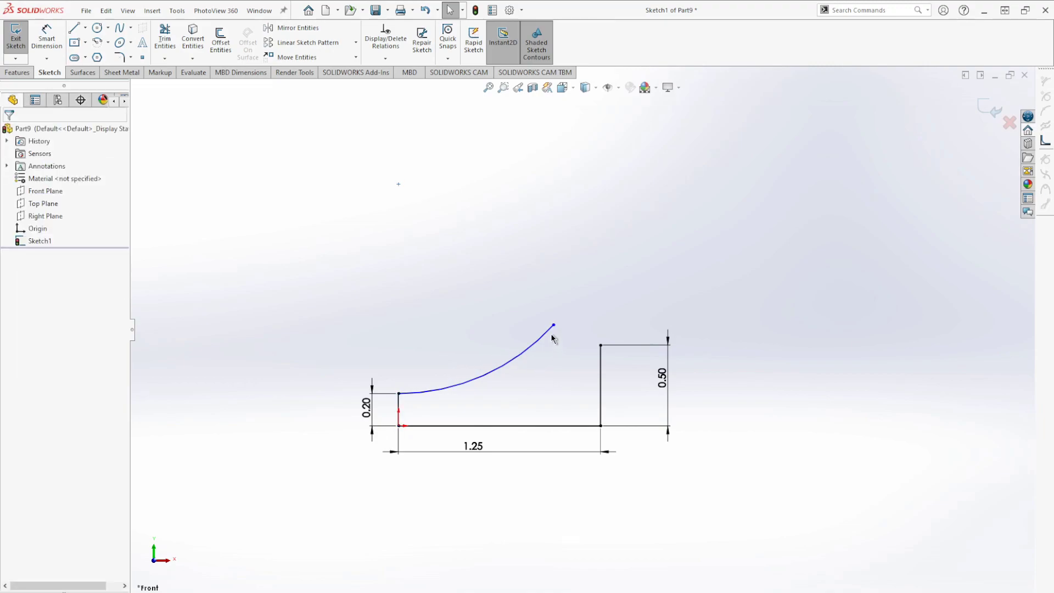
# Merge the arc's free endpoint with the top of the 0.5 mm vertical line to close the profile
pyautogui.click(553, 325)
pyautogui.keyDown('ctrl'); pyautogui.click(600, 346); pyautogui.keyUp('ctrl')
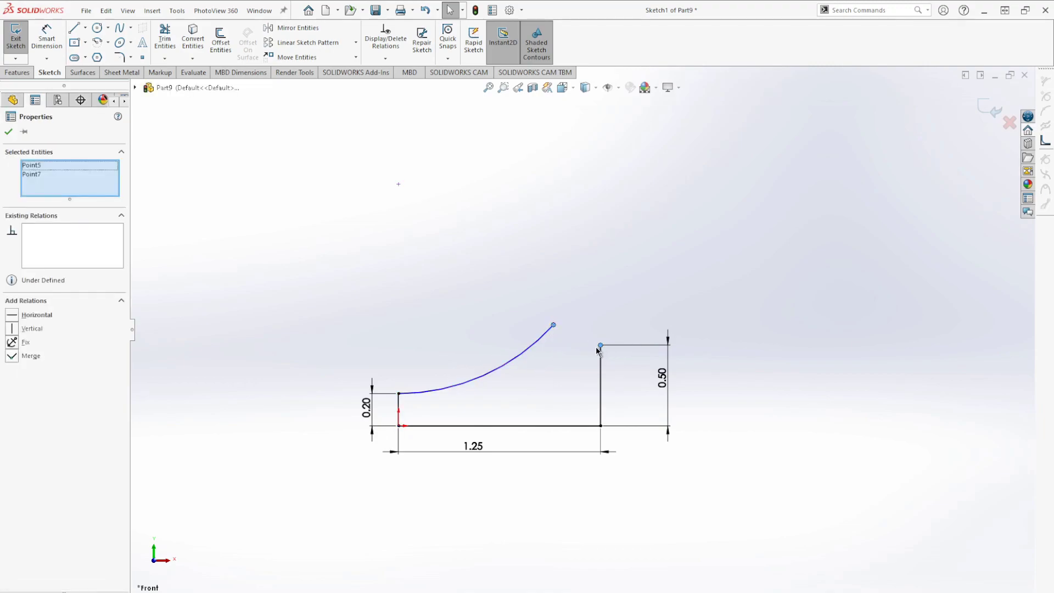
pyautogui.press('g')
pyautogui.click(552, 268)
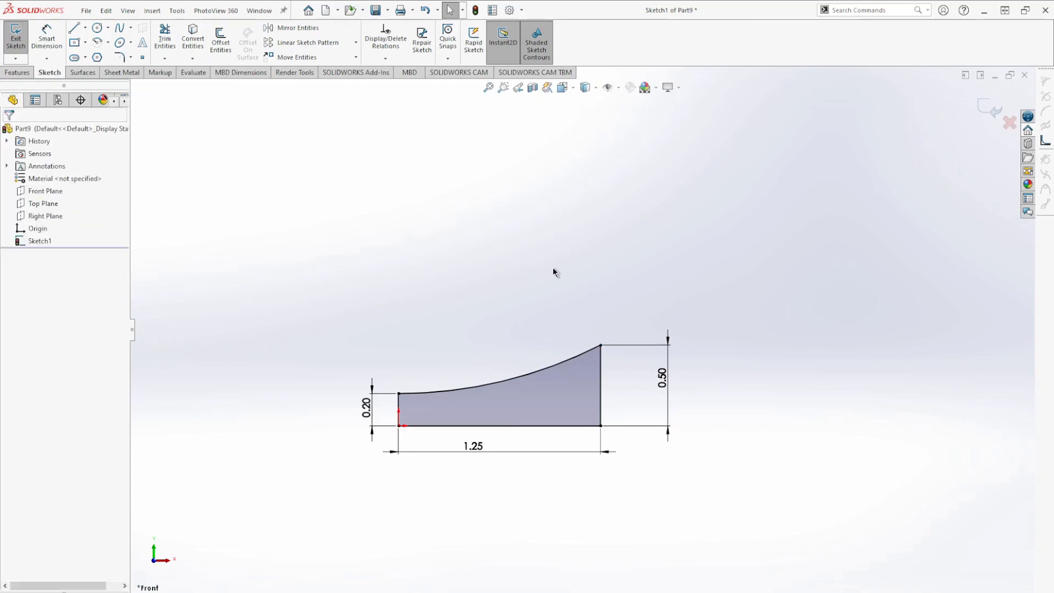
# Revolve the closed profile 360° about the short vertical line and save the disc part
pyautogui.click(18, 73)
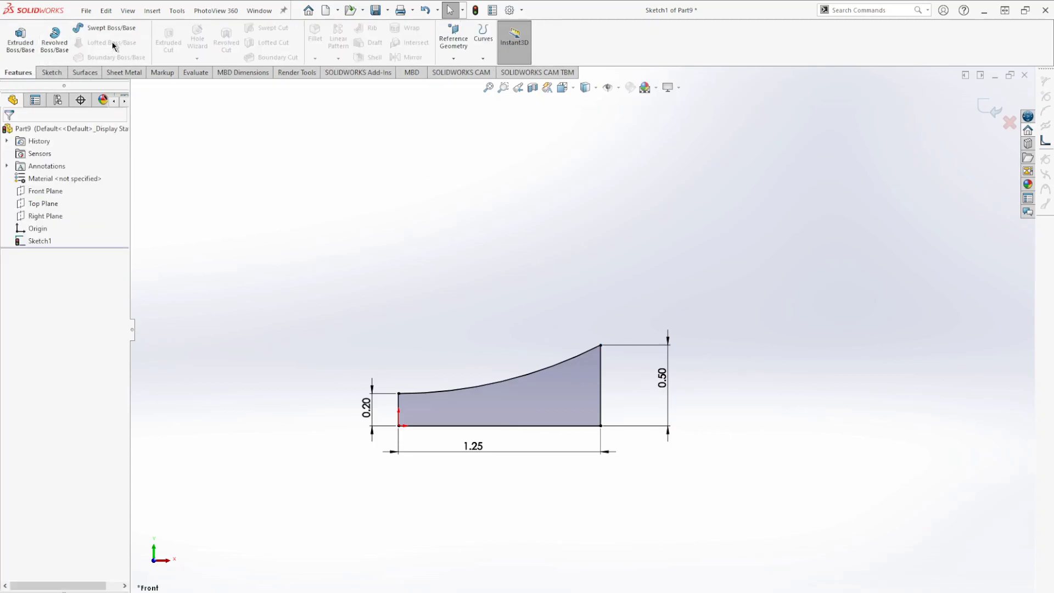
pyautogui.click(54, 46)
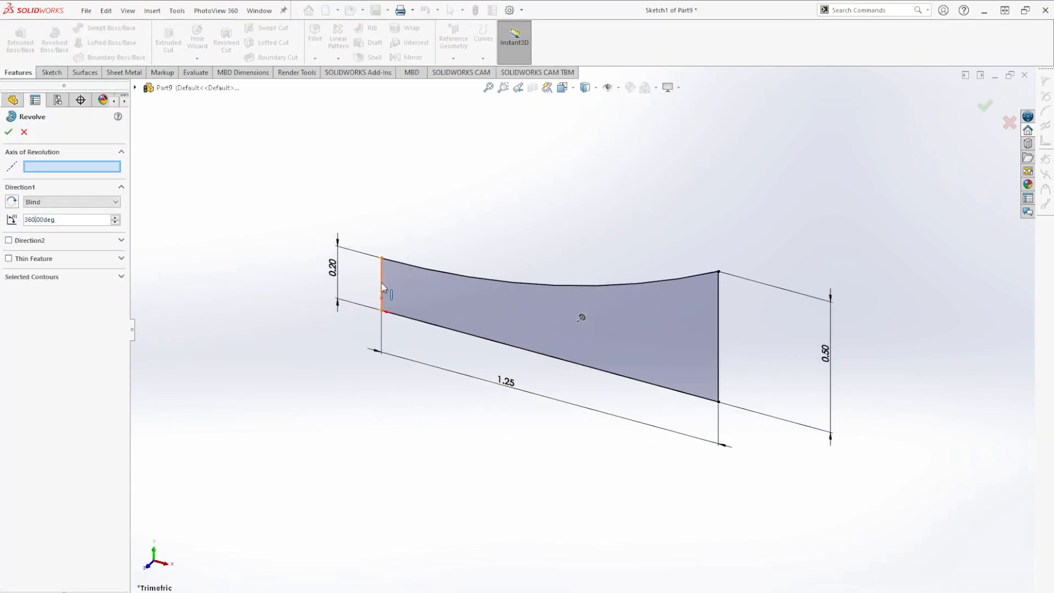
pyautogui.click(382, 287)
pyautogui.press('Return')
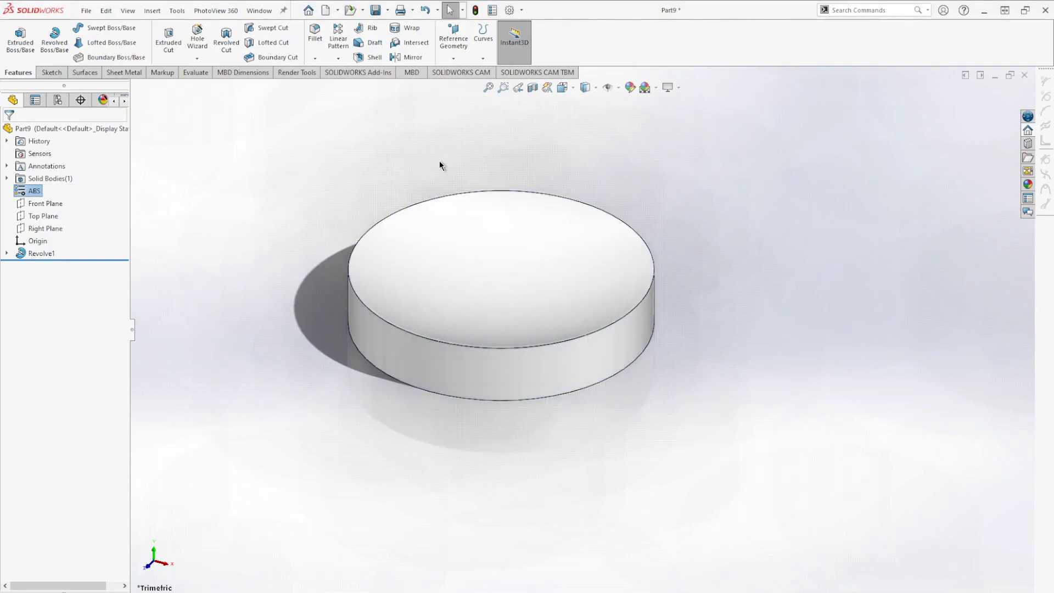
pyautogui.click(373, 12)
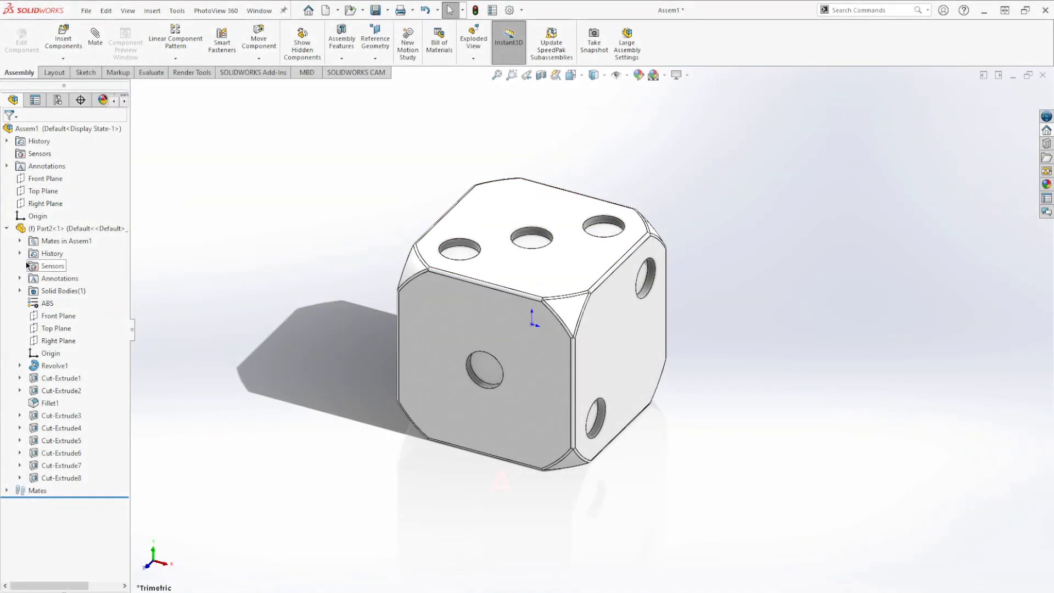
# Insert the Part3 disc into the assembly beside the die and make two more copies of it
pyautogui.click(63, 42)
pyautogui.click(30, 269)
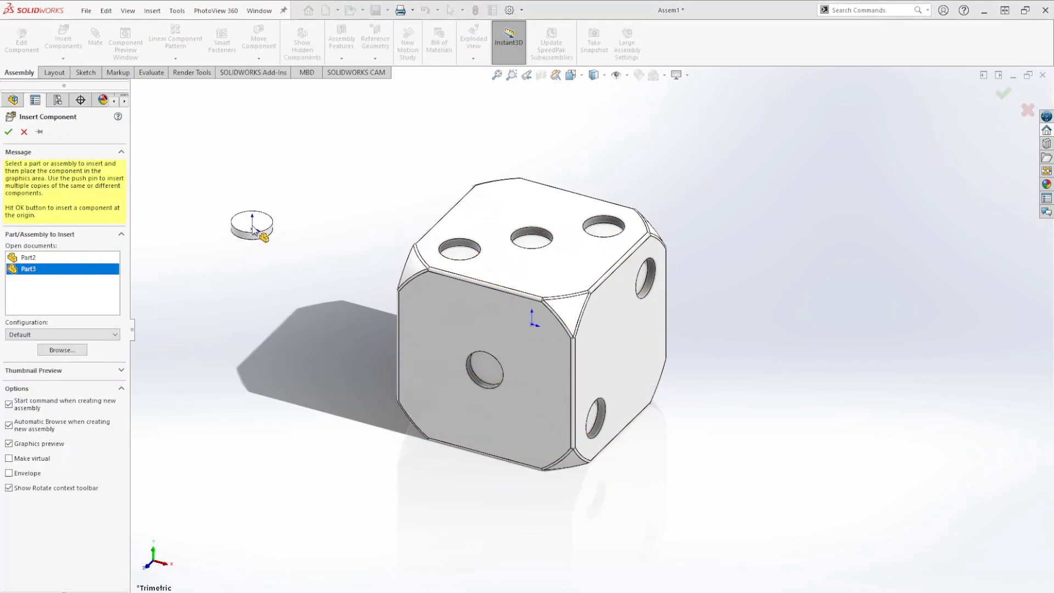
pyautogui.click(244, 227)
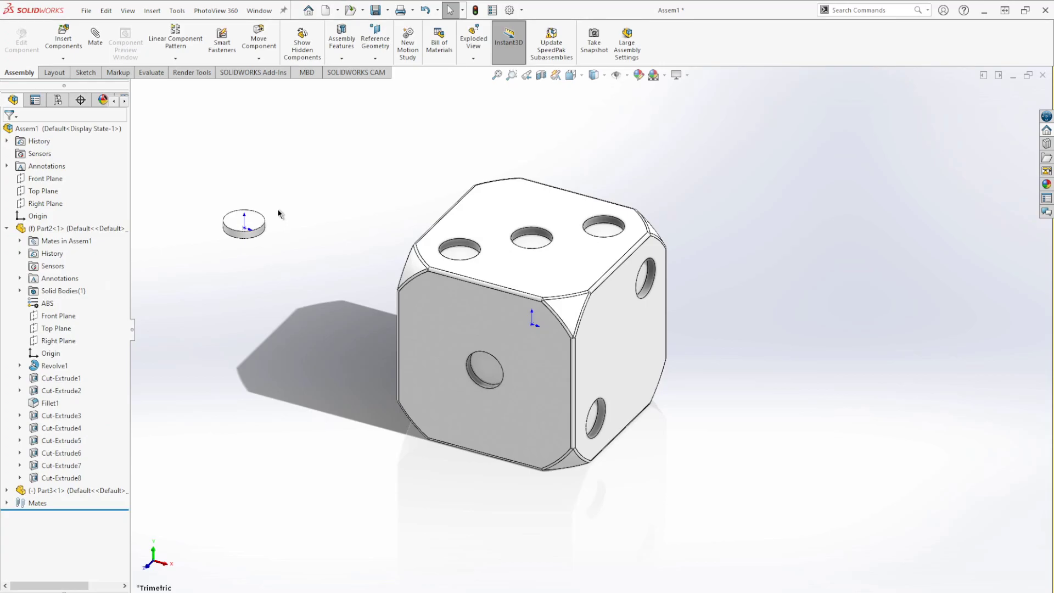
pyautogui.keyDown('ctrl'); pyautogui.moveTo(253, 221); pyautogui.dragTo(343, 176); pyautogui.keyUp('ctrl')
pyautogui.keyDown('ctrl'); pyautogui.moveTo(258, 223); pyautogui.dragTo(277, 167); pyautogui.keyUp('ctrl')
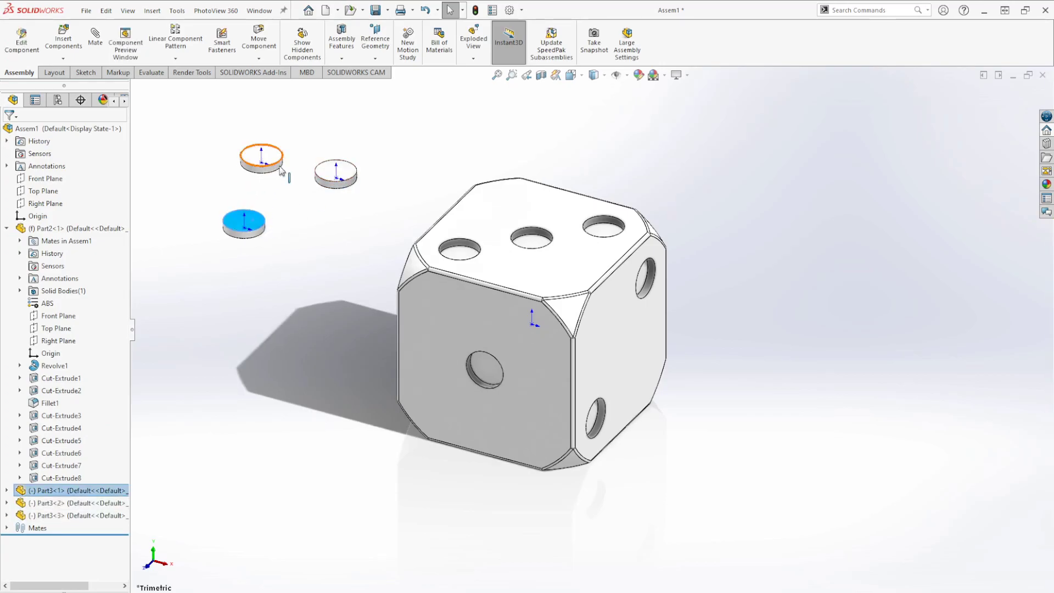
# Mate the first disc's flat bottom face coincident with the floor of an end pip on the die's three-pip face
pyautogui.moveTo(302, 262); pyautogui.dragTo(318, 150, button='middle')
pyautogui.click(247, 183)
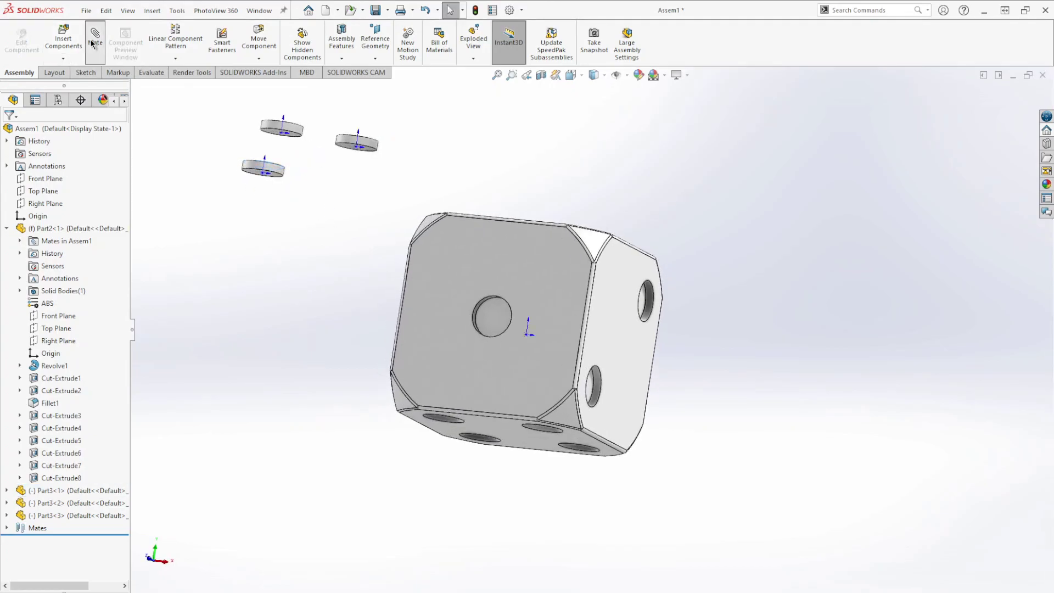
pyautogui.scroll(-2, 288, 196)
pyautogui.click(274, 178)
pyautogui.moveTo(312, 192); pyautogui.dragTo(360, 293, button='middle')
pyautogui.click(557, 301)
pyautogui.rightClick(560, 305)
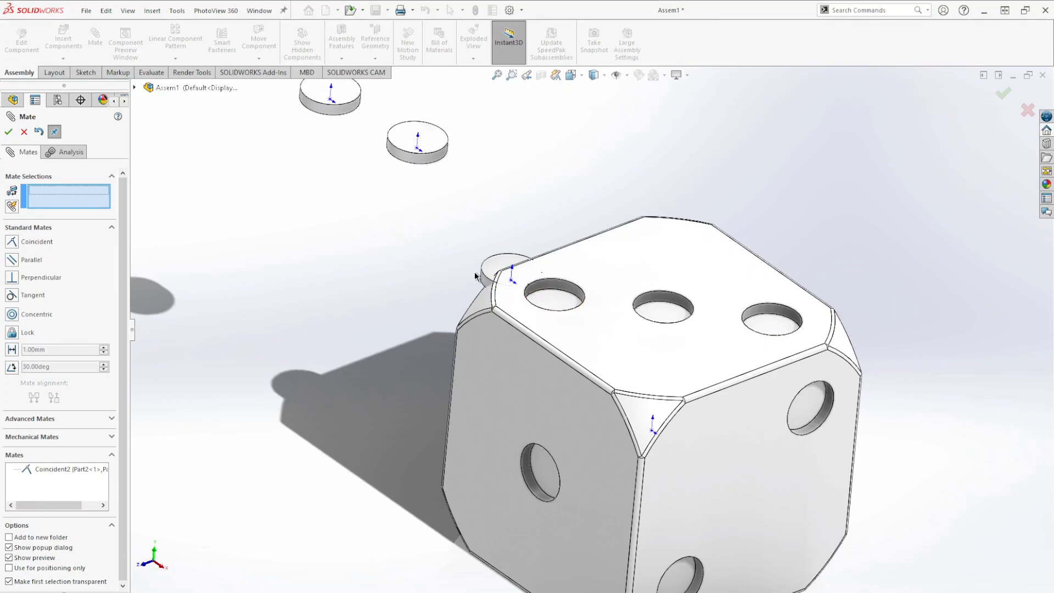
# Mate the bottom faces of the other two discs coincident with the floors of the remaining pips on the three-pip face
pyautogui.moveTo(493, 285); pyautogui.dragTo(479, 142, button='middle')
pyautogui.click(428, 200)
pyautogui.moveTo(520, 219); pyautogui.dragTo(616, 504, button='middle')
pyautogui.click(577, 392)
pyautogui.rightClick(578, 393)
pyautogui.click(242, 203)
pyautogui.click(625, 518)
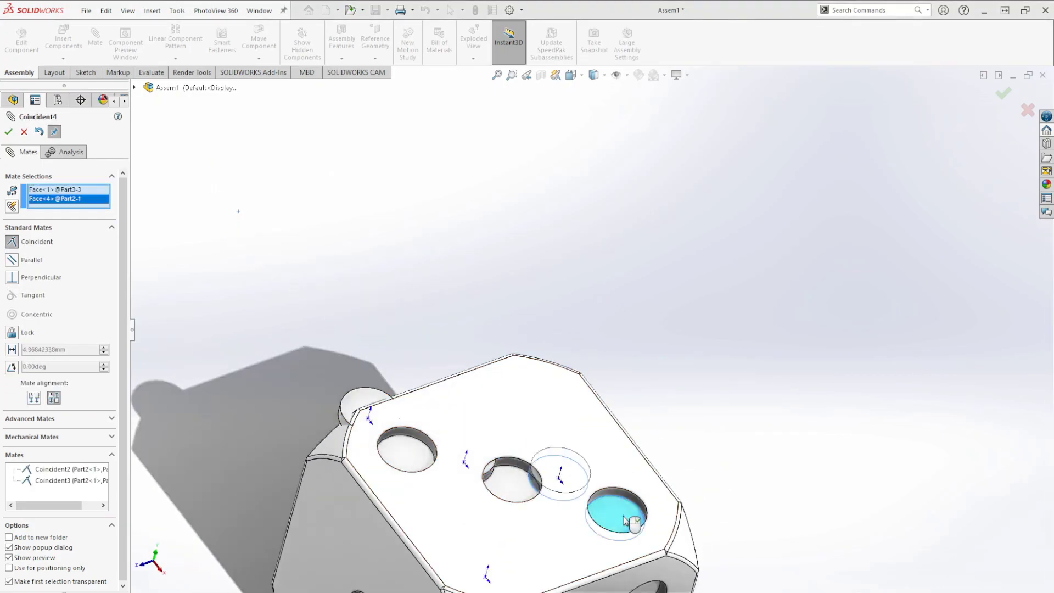
pyautogui.rightClick(626, 519)
# Mate the second and third discs concentric with the middle pip and the far end pip of the three-pip face
pyautogui.moveTo(620, 450); pyautogui.dragTo(540, 306, button='middle')
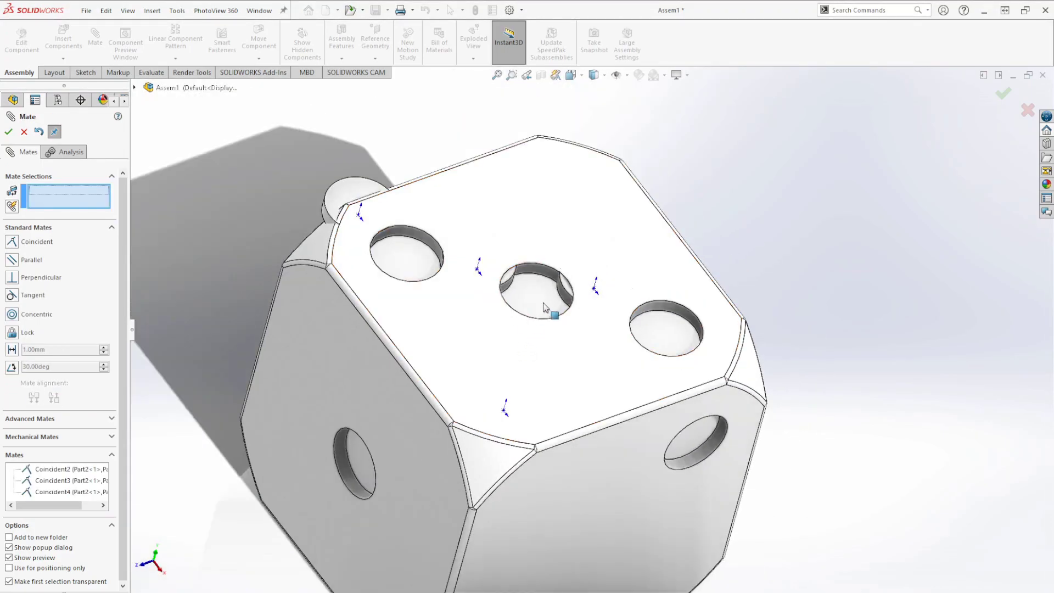
pyautogui.click(571, 291)
pyautogui.click(664, 312)
pyautogui.rightClick(659, 305)
pyautogui.click(507, 286)
pyautogui.click(536, 269)
pyautogui.rightClick(538, 274)
# Mate the first disc concentric with the remaining open pip of the three-pip face and finish mating
pyautogui.click(330, 215)
pyautogui.click(328, 216)
pyautogui.click(330, 217)
pyautogui.click(413, 233)
pyautogui.rightClick(417, 236)
pyautogui.scroll(4, 418, 237)
pyautogui.moveTo(504, 291); pyautogui.dragTo(393, 358, button='middle')
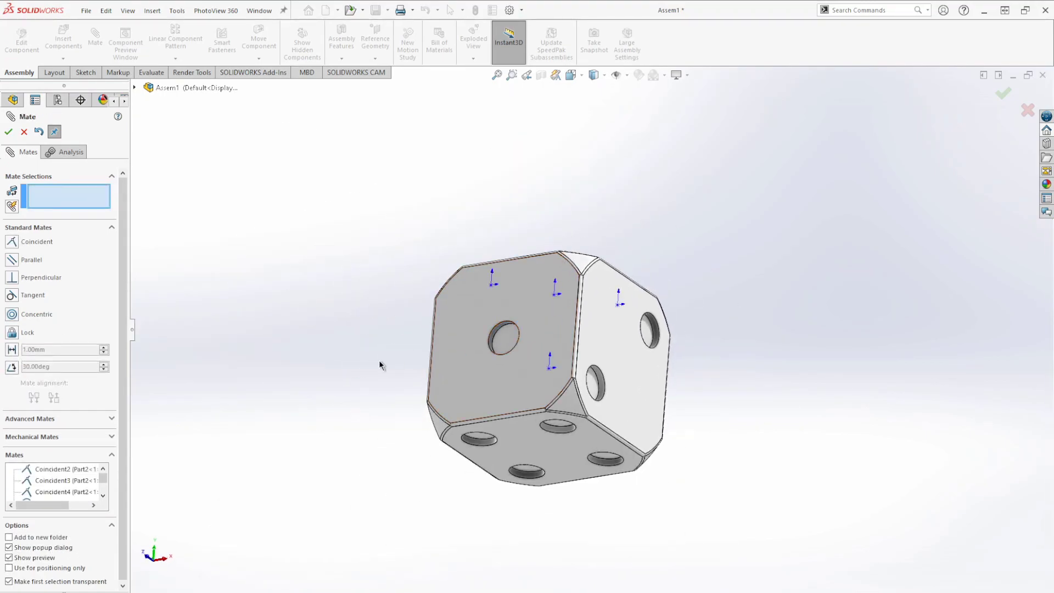
pyautogui.click(23, 132)
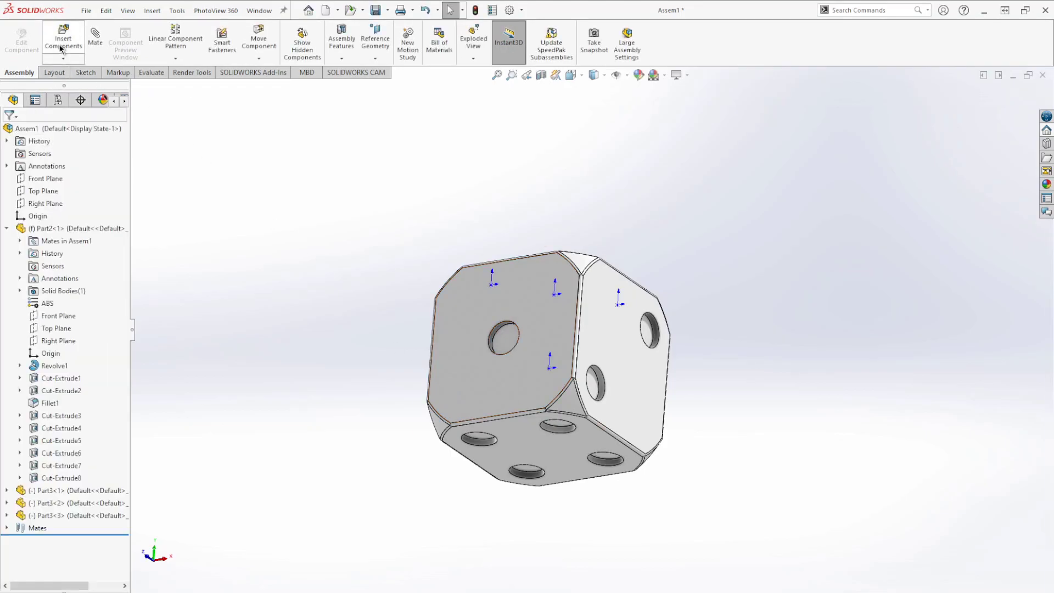
# Insert another Part3 disc beside the die for the one-pip face
pyautogui.click(61, 45)
pyautogui.click(28, 269)
pyautogui.click(258, 234)
# Mate the new disc's flat bottom face coincident with the floor of the pip on the one-pip face
pyautogui.click(95, 40)
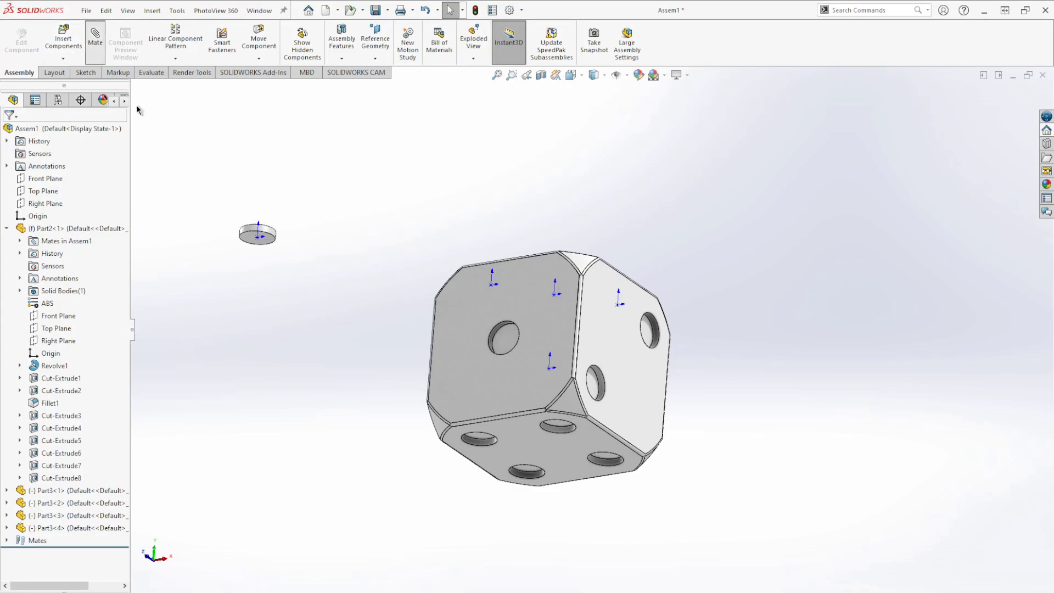
pyautogui.click(259, 237)
pyautogui.click(492, 341)
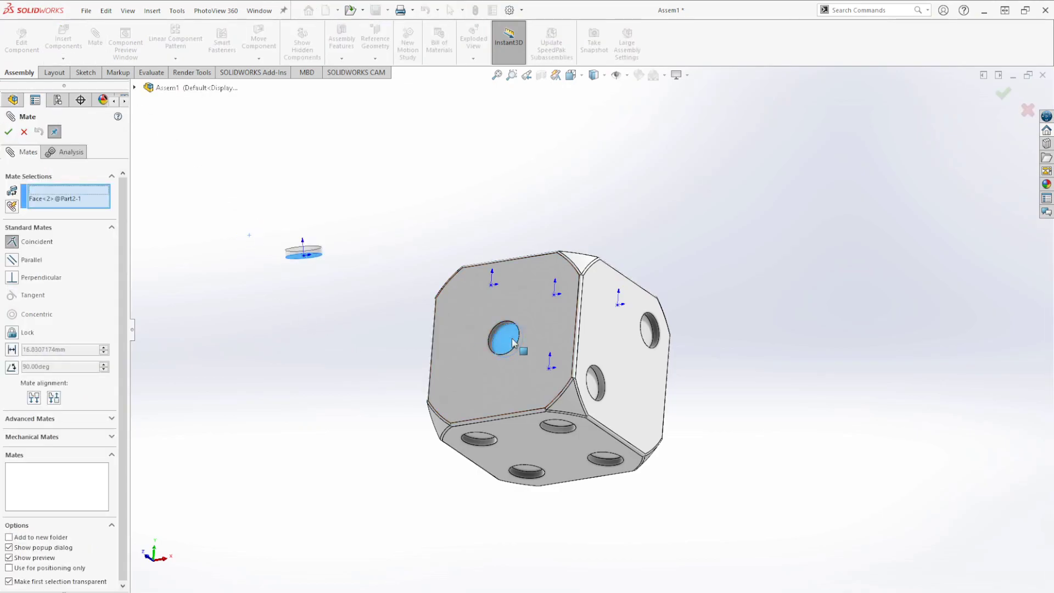
pyautogui.click(500, 354)
# Mate the disc's cylindrical face concentric with the wall of the single pip and finish mating
pyautogui.scroll(-5, 508, 353)
pyautogui.click(548, 320)
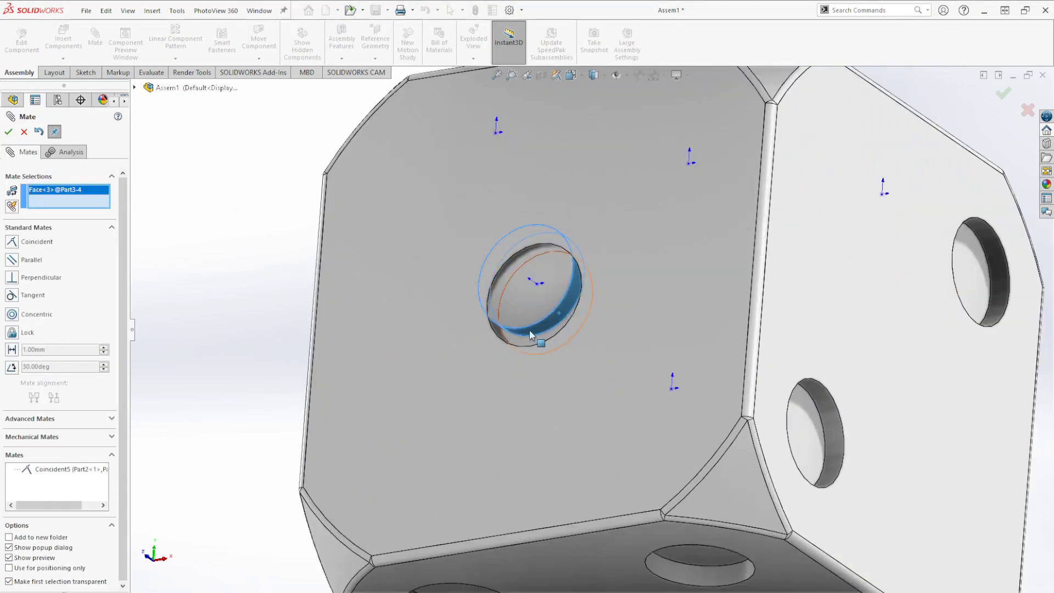
pyautogui.moveTo(530, 331); pyautogui.dragTo(514, 354, button='middle')
pyautogui.click(526, 331)
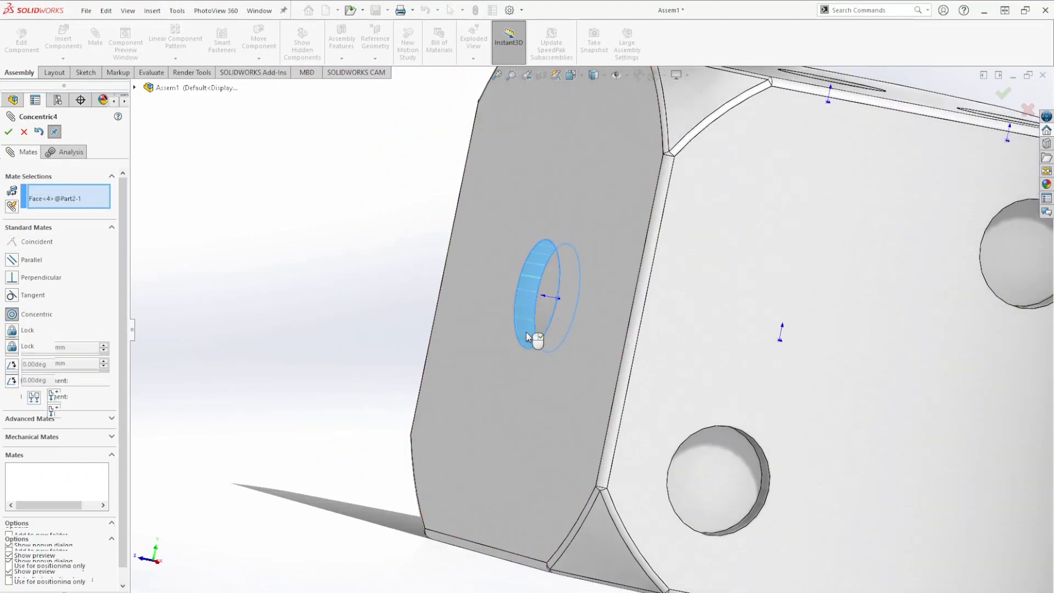
pyautogui.scroll(5, 548, 351)
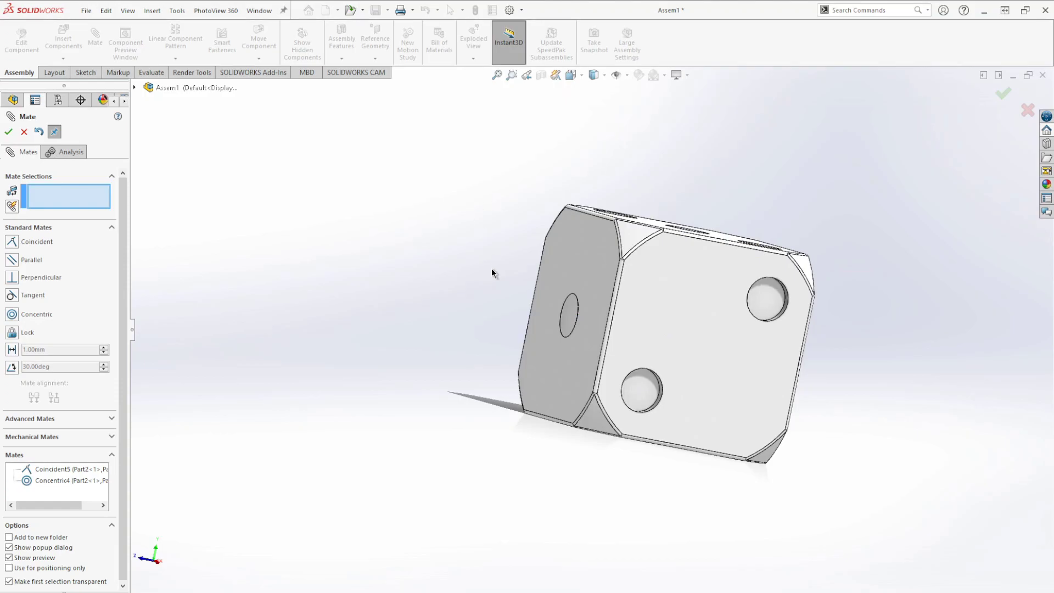
pyautogui.moveTo(496, 269); pyautogui.dragTo(376, 229, button='middle')
pyautogui.click(25, 132)
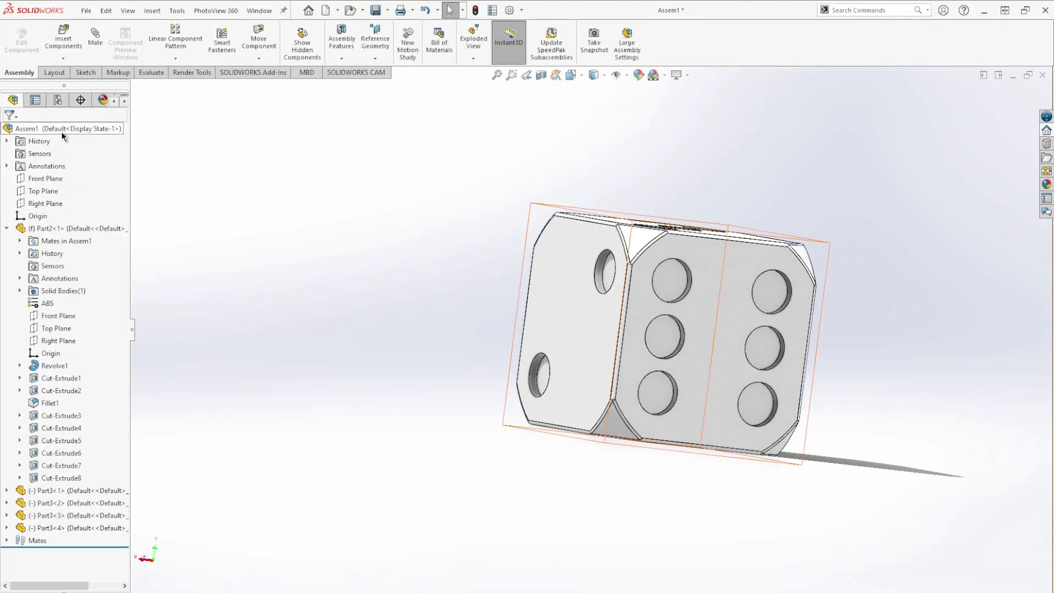
# Insert one more Part3 disc next to the die's two-pip face
pyautogui.click(63, 39)
pyautogui.click(31, 270)
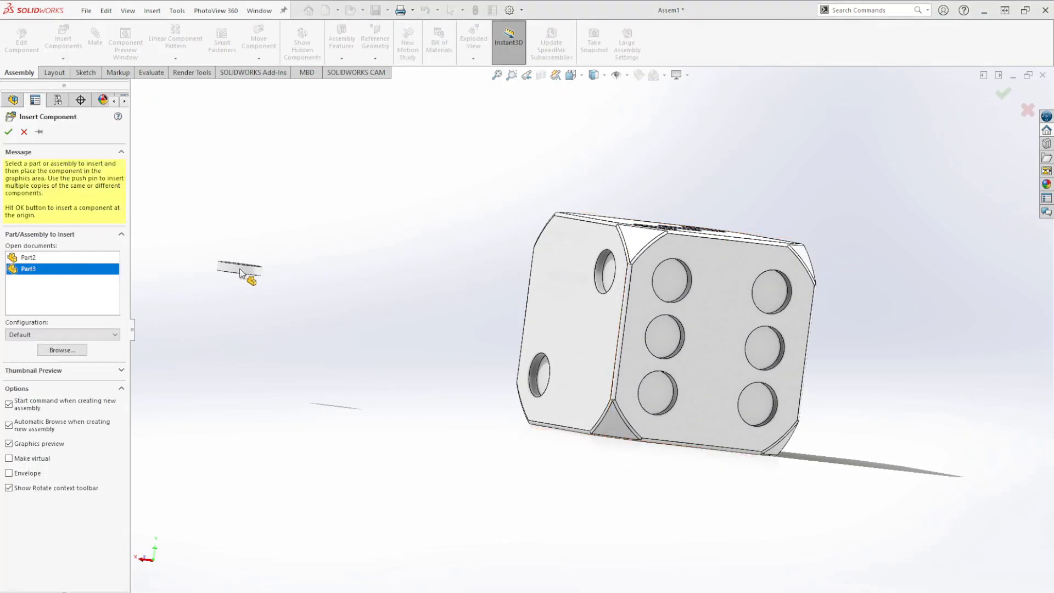
pyautogui.click(250, 259)
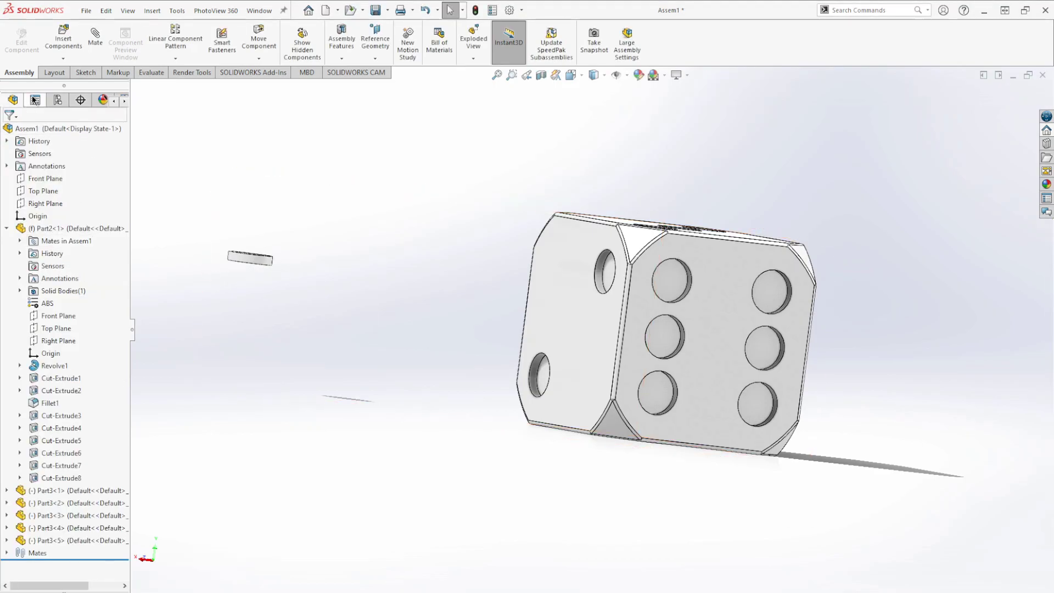
pyautogui.moveTo(261, 269); pyautogui.dragTo(278, 229, button='middle')
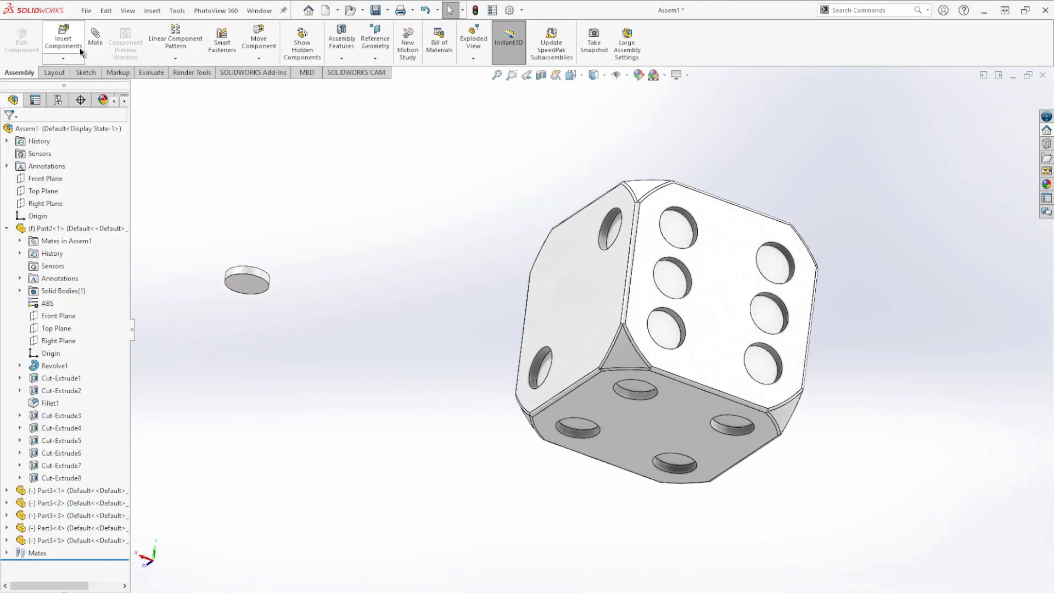
# Mate the loose disc's flat face coincident with the floor of the lower pip on the two-pip face
pyautogui.click(246, 283)
pyautogui.click(546, 371)
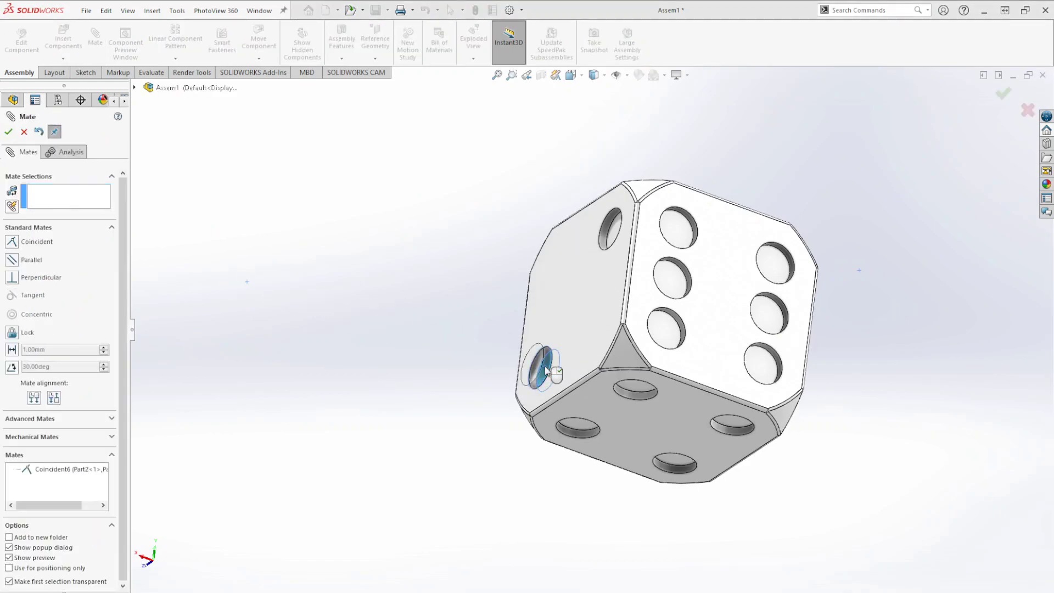
pyautogui.scroll(-3, 535, 371)
# Move the mated disc clear of the die and insert a second Part3 disc beside the two-pip face
pyautogui.moveTo(559, 366); pyautogui.dragTo(419, 276)
pyautogui.click(24, 133)
pyautogui.click(485, 195)
pyautogui.scroll(5, 387, 264)
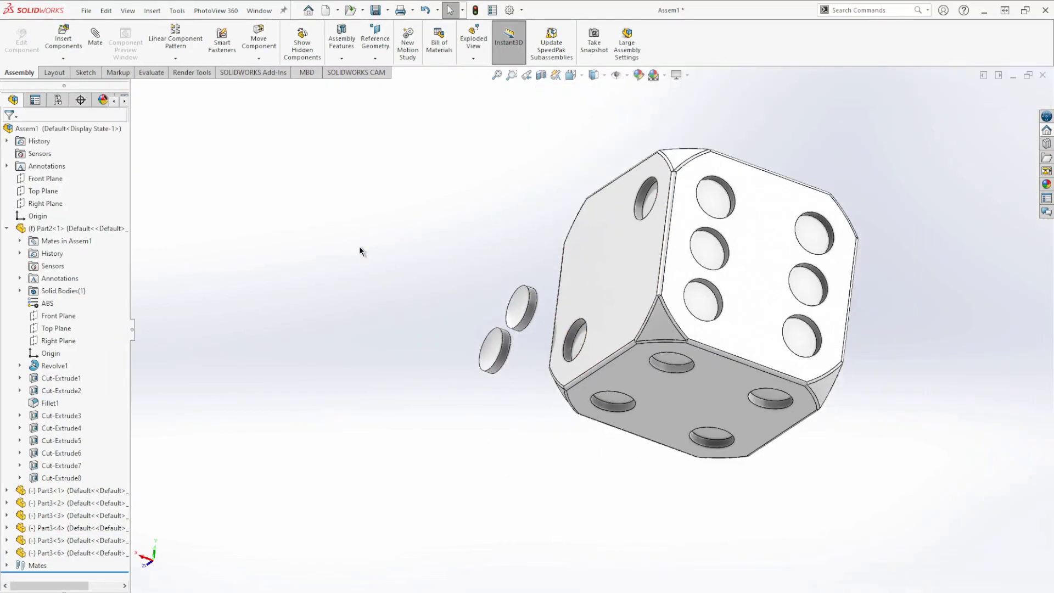
# Mate the first disc's cylindrical face concentric with the wall of the lower pip on the two-pip face
pyautogui.click(505, 358)
pyautogui.click(576, 338)
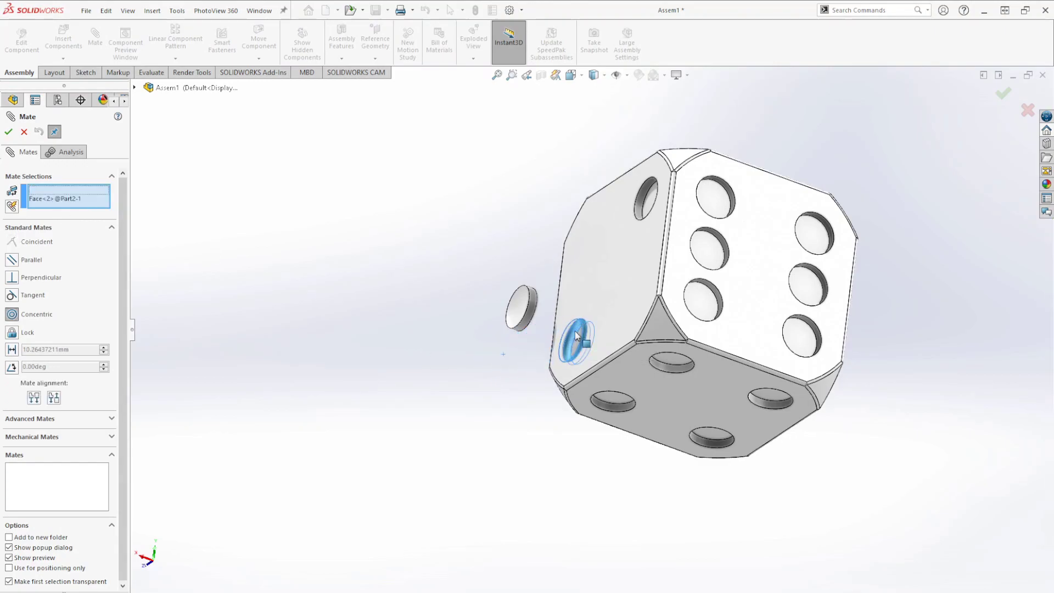
pyautogui.click(586, 337)
# Mate the second disc's cylindrical face concentric with the wall of the upper pip on the two-pip face and finish mating
pyautogui.click(535, 309)
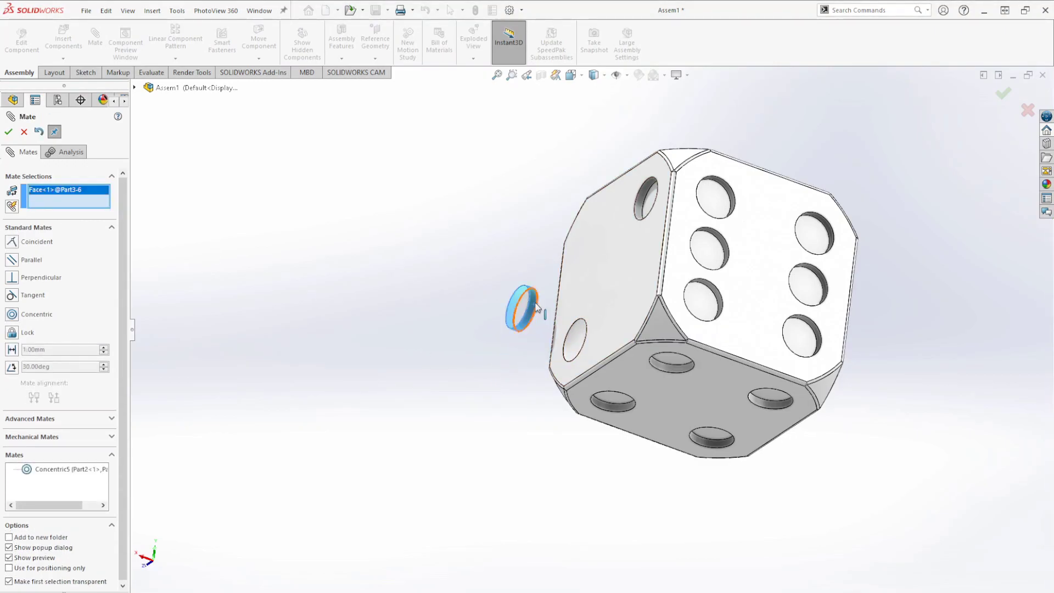
pyautogui.click(648, 192)
pyautogui.click(640, 199)
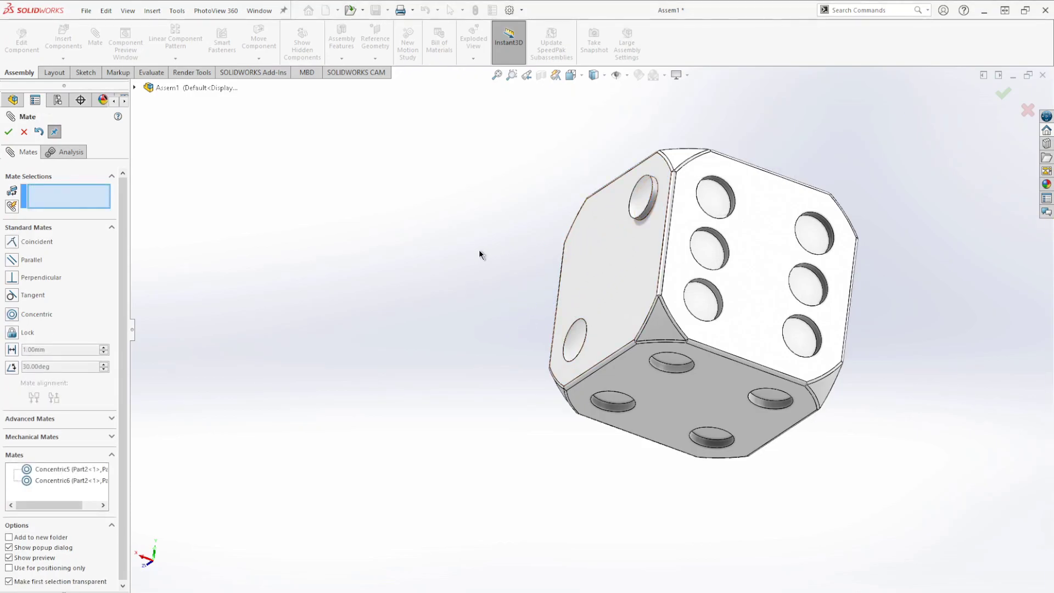
pyautogui.scroll(-10, 609, 236)
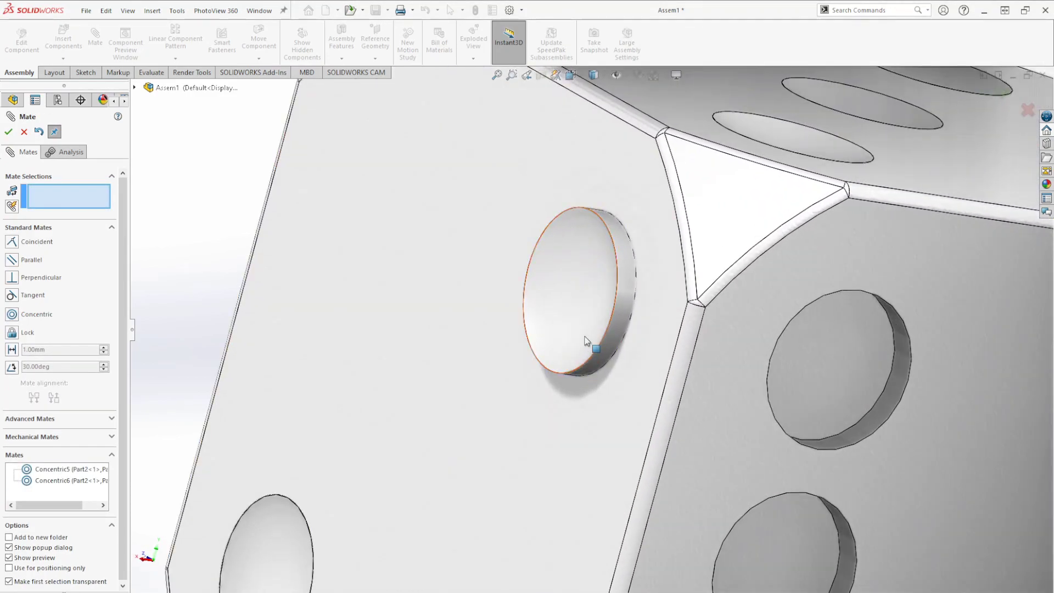
pyautogui.scroll(5, 586, 340)
pyautogui.click(24, 132)
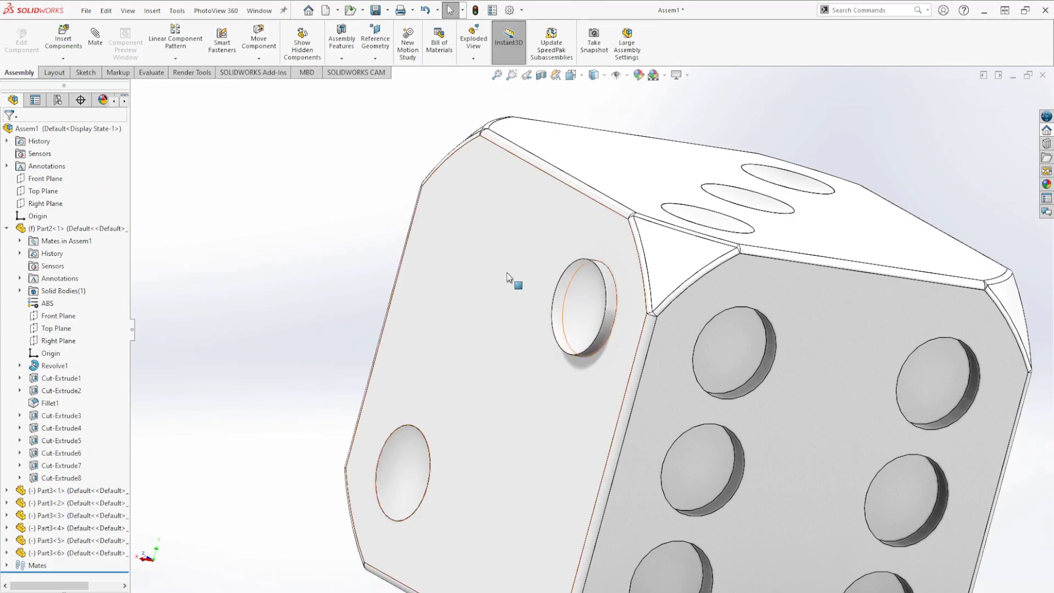
# Examine the assembly's mates to check which ones apply to the two discs on the two-pip face
pyautogui.click(571, 300)
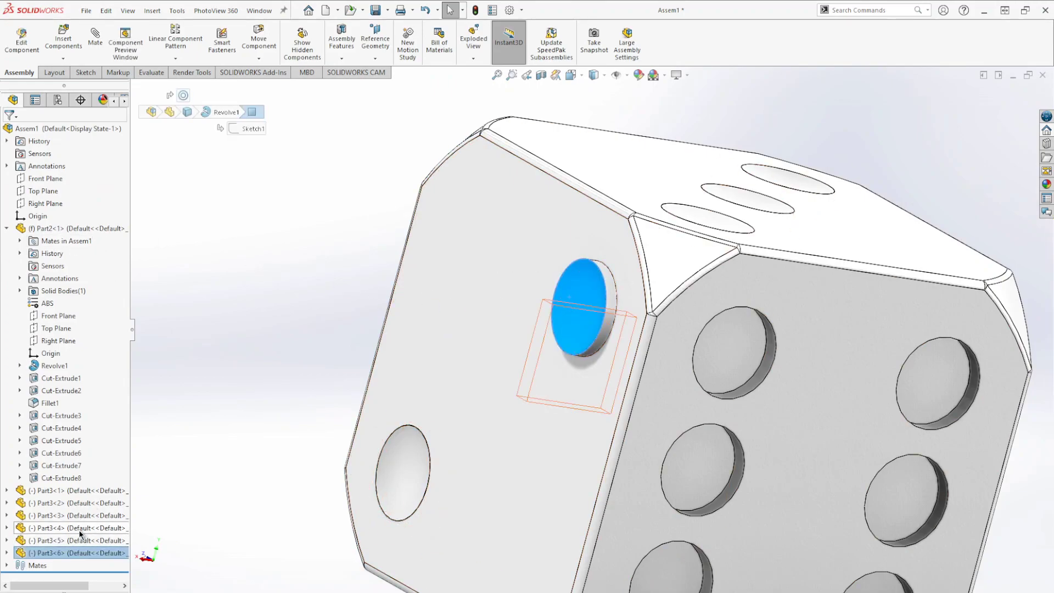
pyautogui.click(417, 501)
pyautogui.click(107, 553)
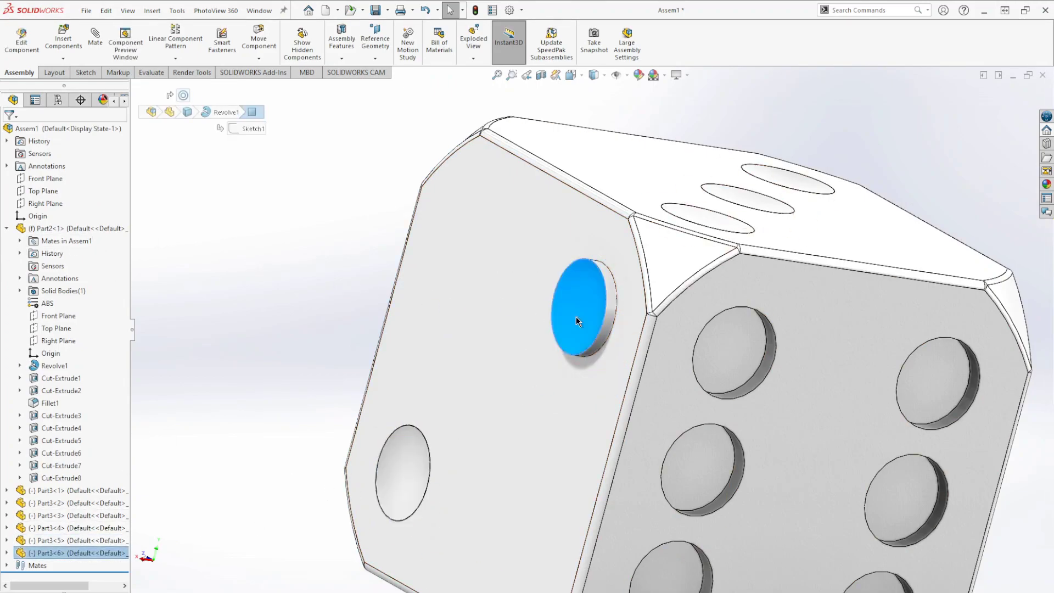
pyautogui.click(6, 565)
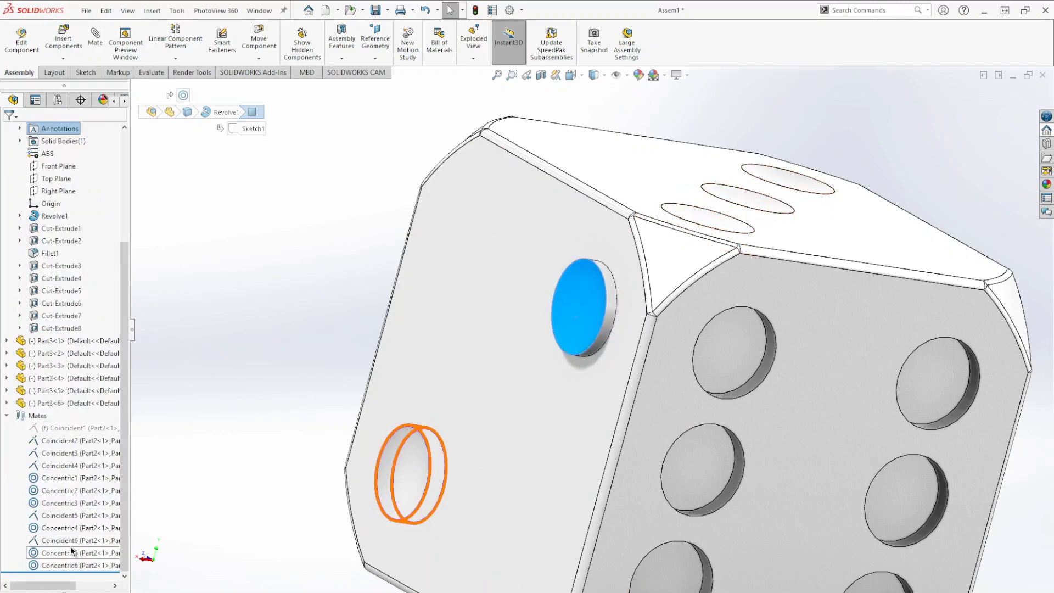
pyautogui.click(92, 514)
pyautogui.moveTo(296, 466); pyautogui.dragTo(246, 416, button='middle')
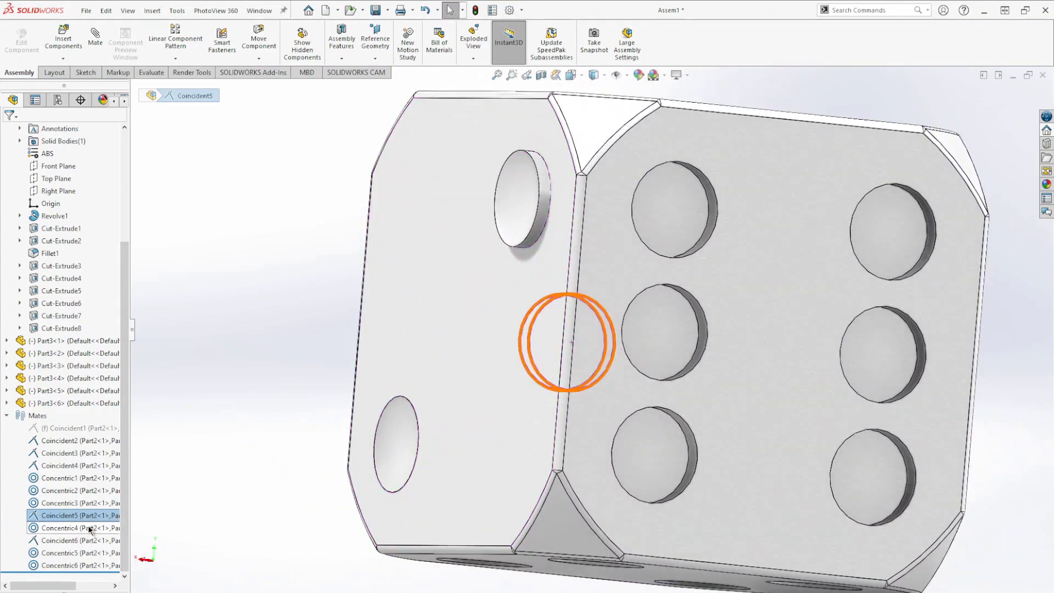
pyautogui.click(302, 328)
# Pull the second disc out of the upper pip and mate its flat bottom face coincident with that pip's floor
pyautogui.moveTo(502, 207); pyautogui.dragTo(339, 192)
pyautogui.click(100, 41)
pyautogui.moveTo(230, 179); pyautogui.dragTo(242, 200, button='middle')
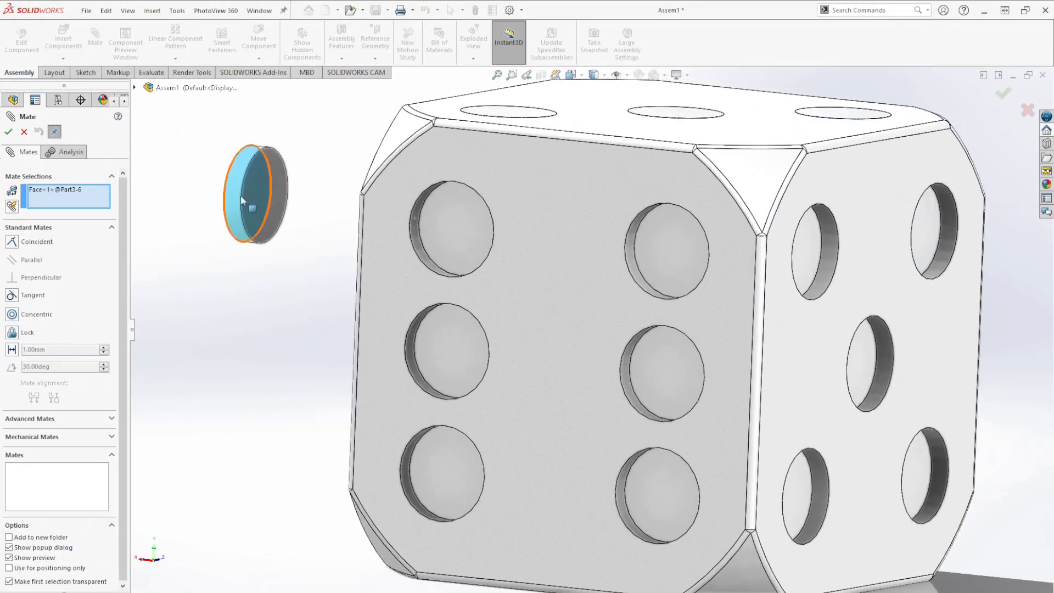
pyautogui.click(69, 201)
pyautogui.press('Delete')
pyautogui.click(275, 179)
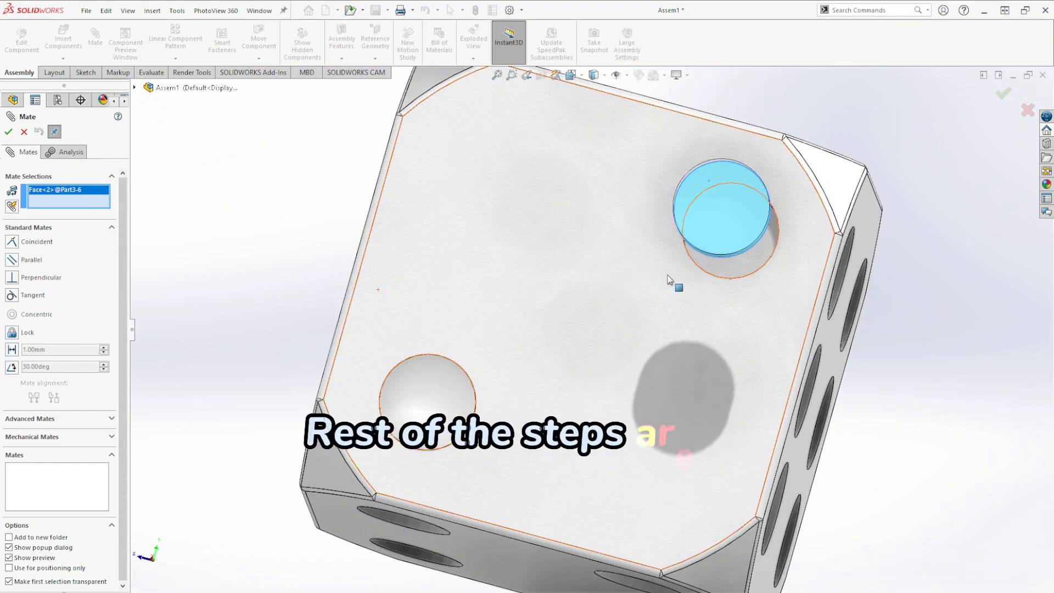
pyautogui.click(728, 244)
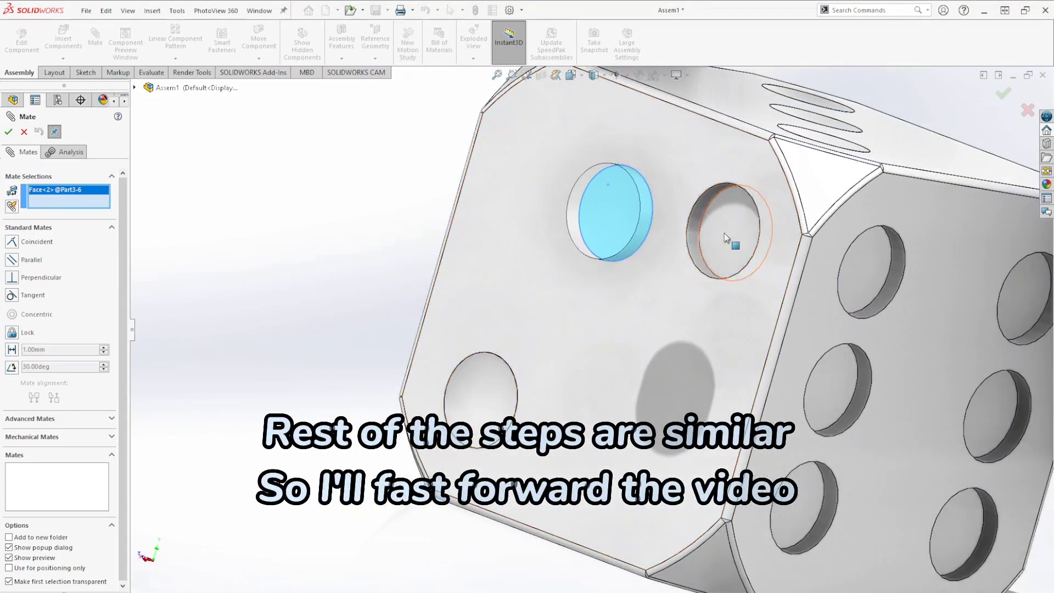
pyautogui.click(732, 238)
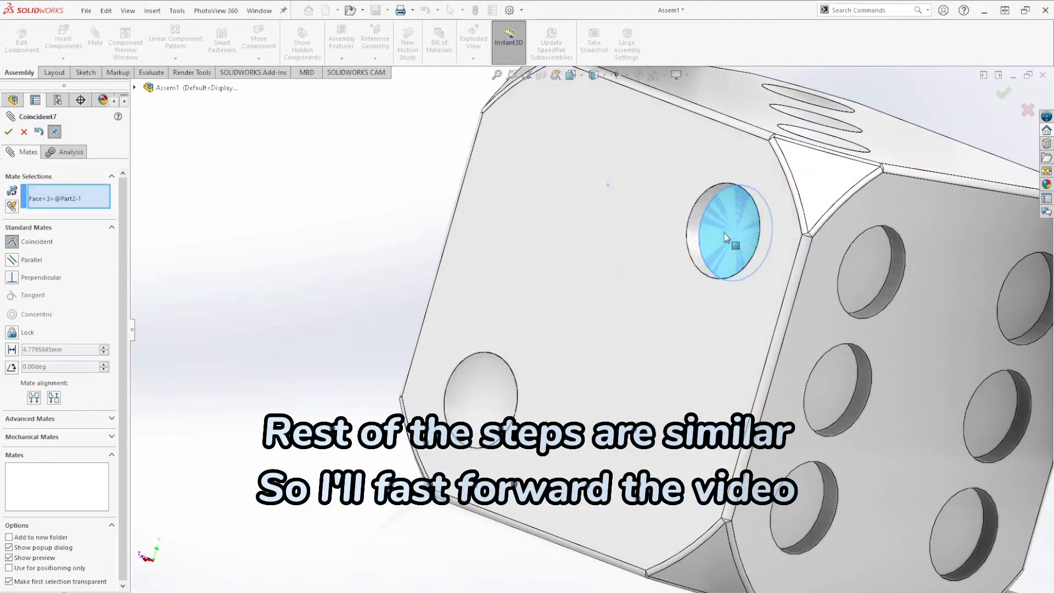
pyautogui.scroll(-5, 727, 238)
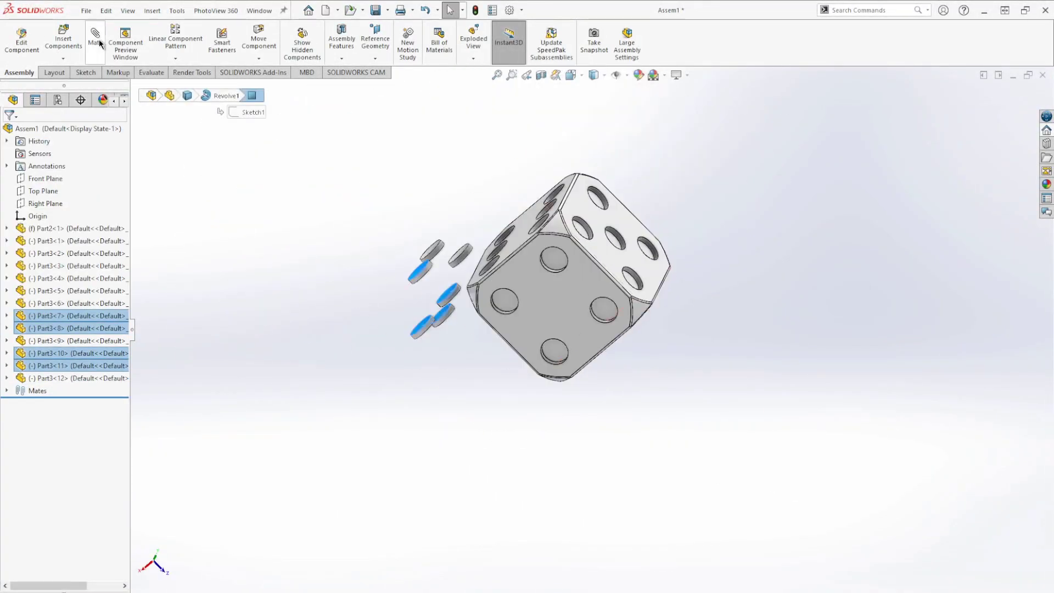
# Start mating the selected loose Part3 discs to the die's pips
pyautogui.click(95, 39)
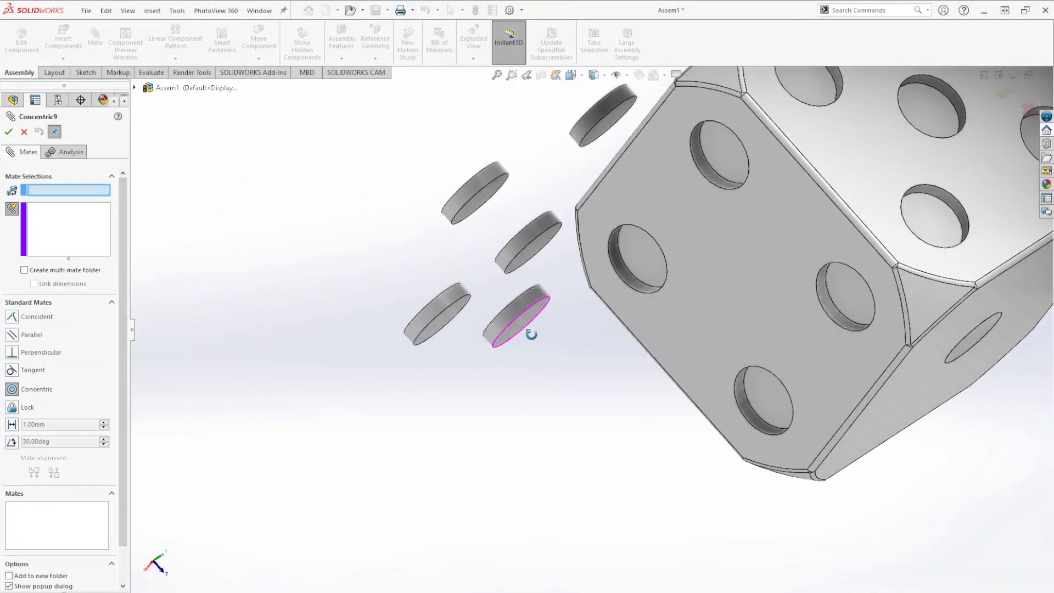